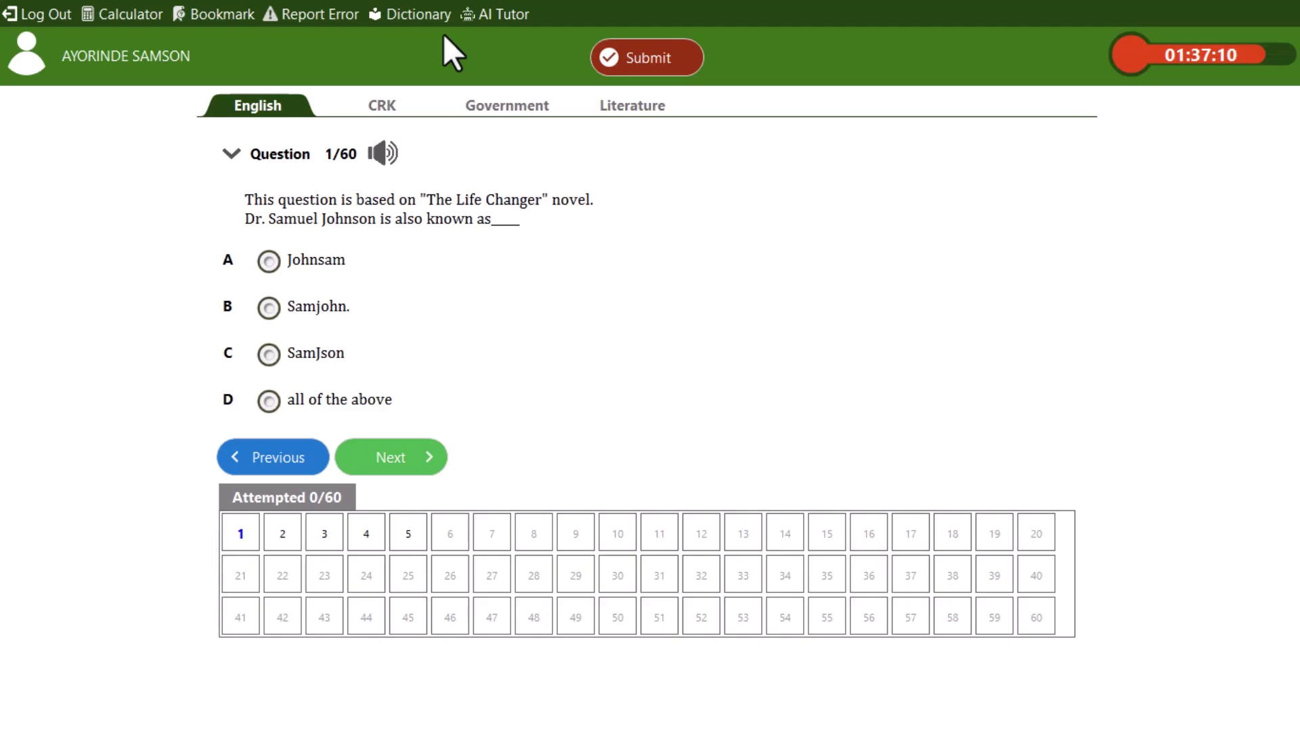
View the first questions of the CRK, Government and Literature subjects, and return to English
click(379, 109)
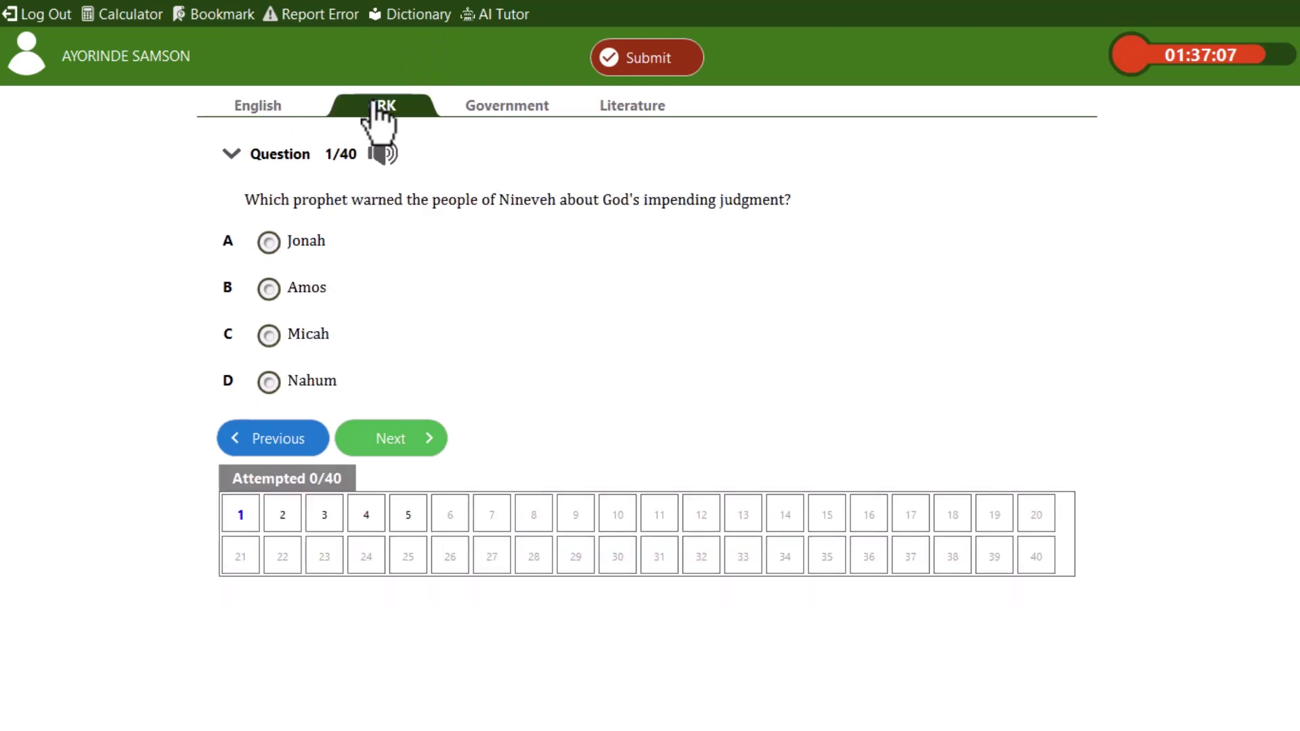
click(484, 108)
click(609, 111)
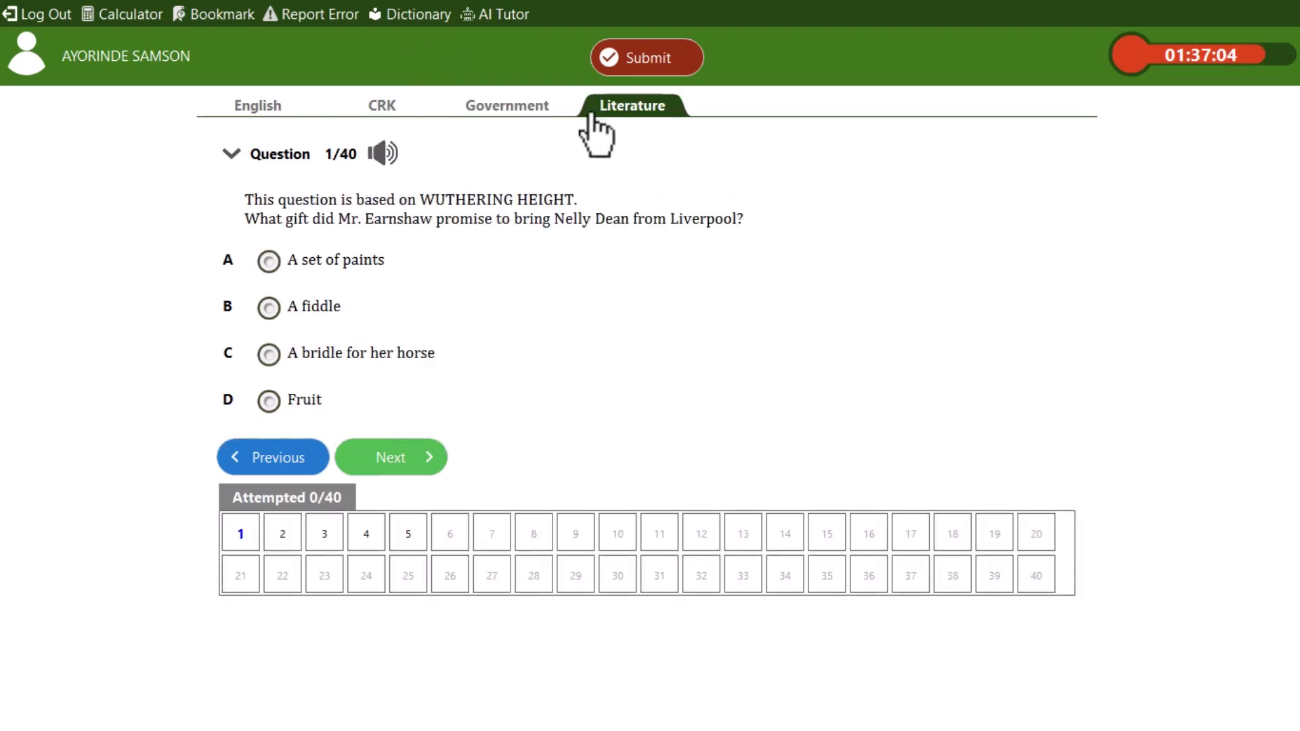
click(298, 110)
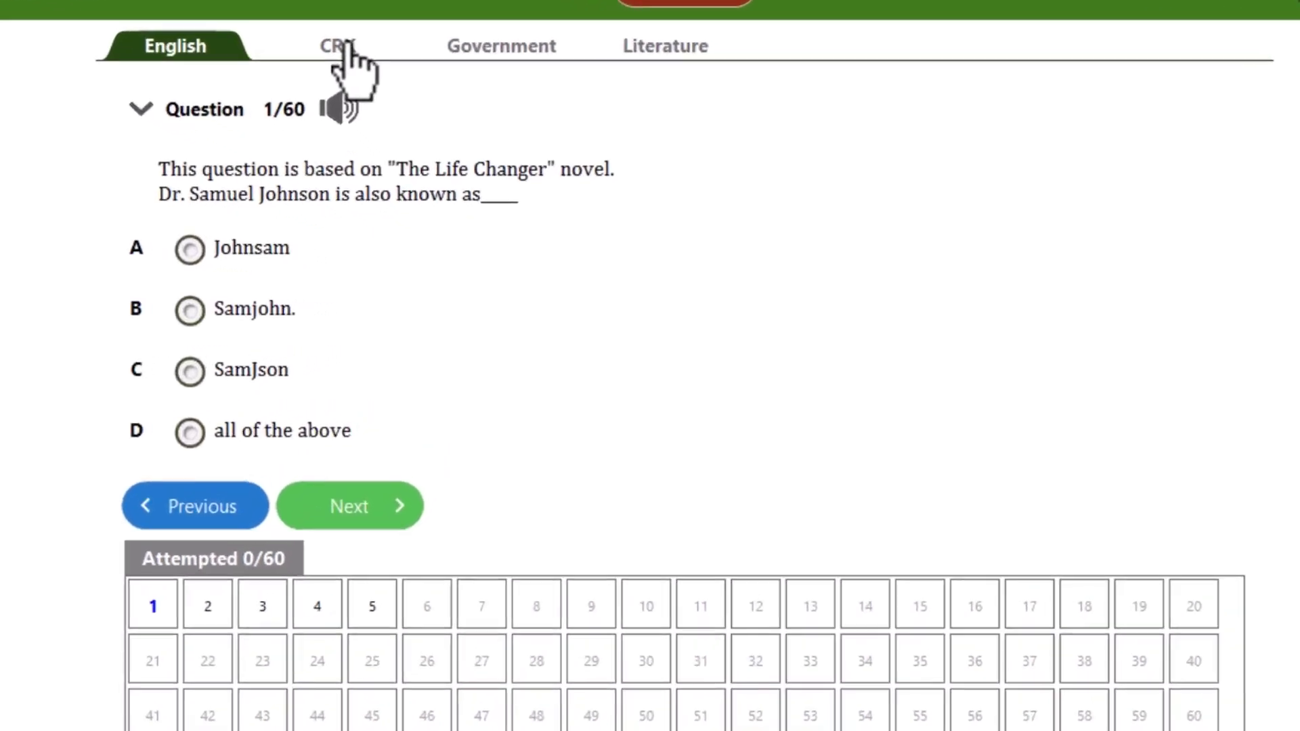
click(346, 45)
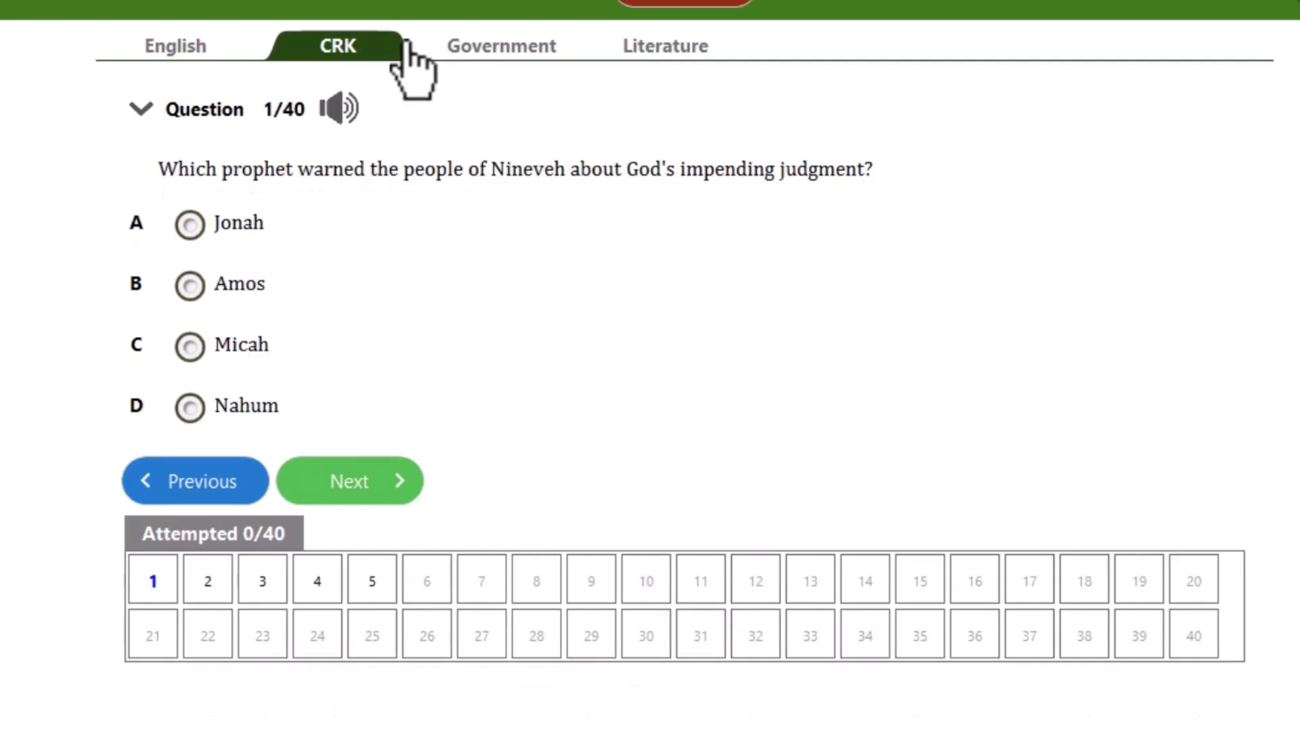
click(474, 64)
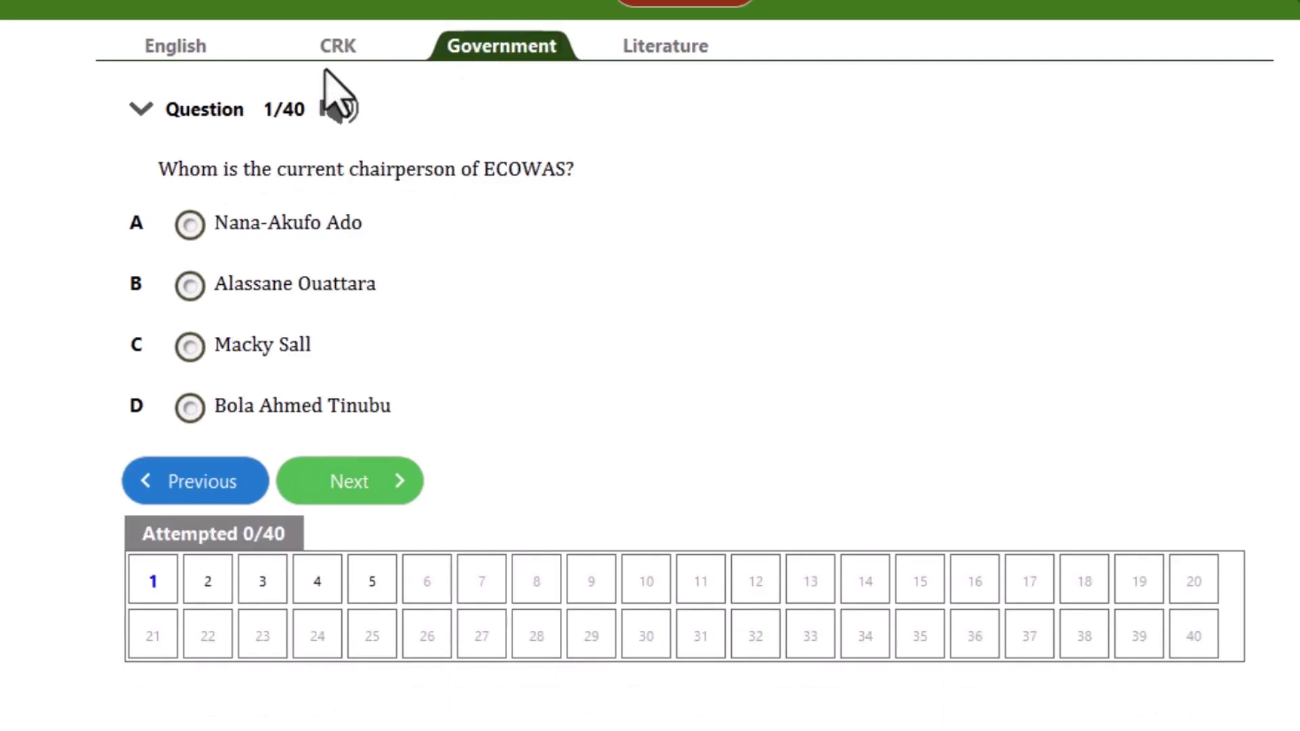
click(156, 54)
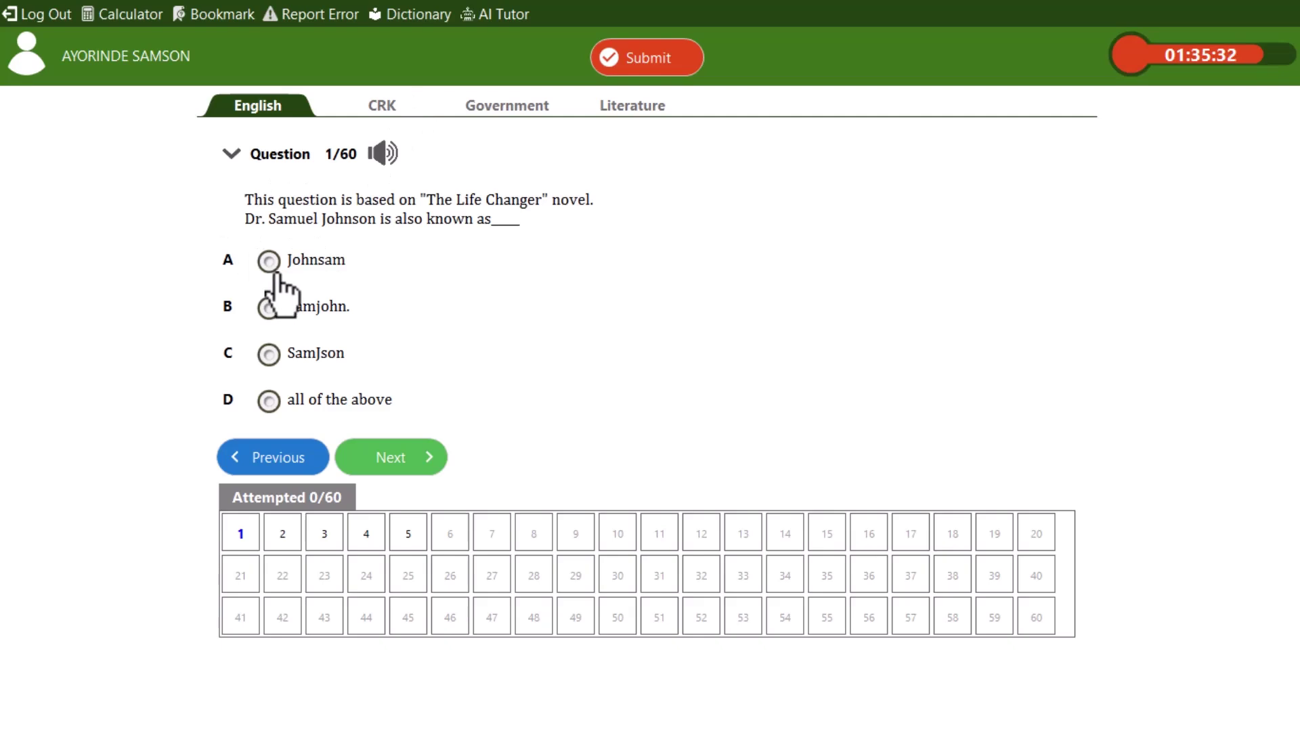
Answer English question 1 with option A, Johnsam, and question 2 with option D, Salim, and advance to question 3
key(a)
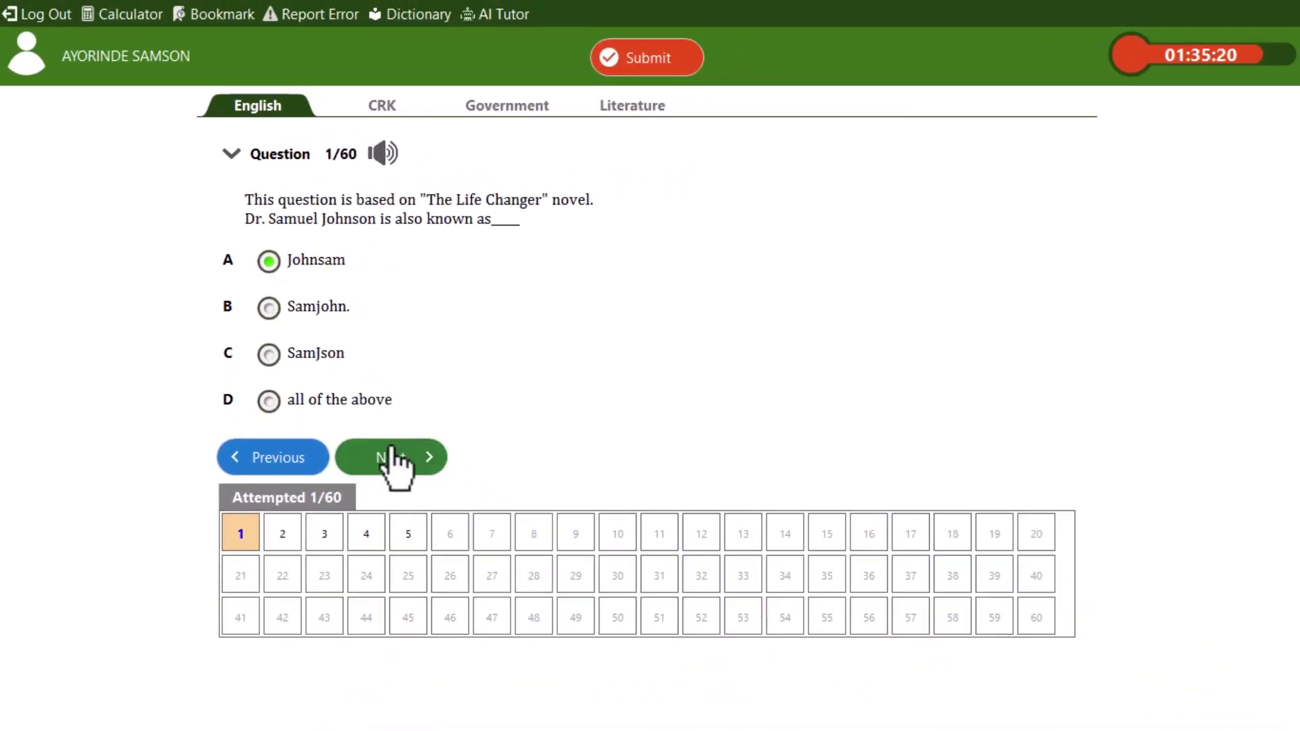
click(424, 455)
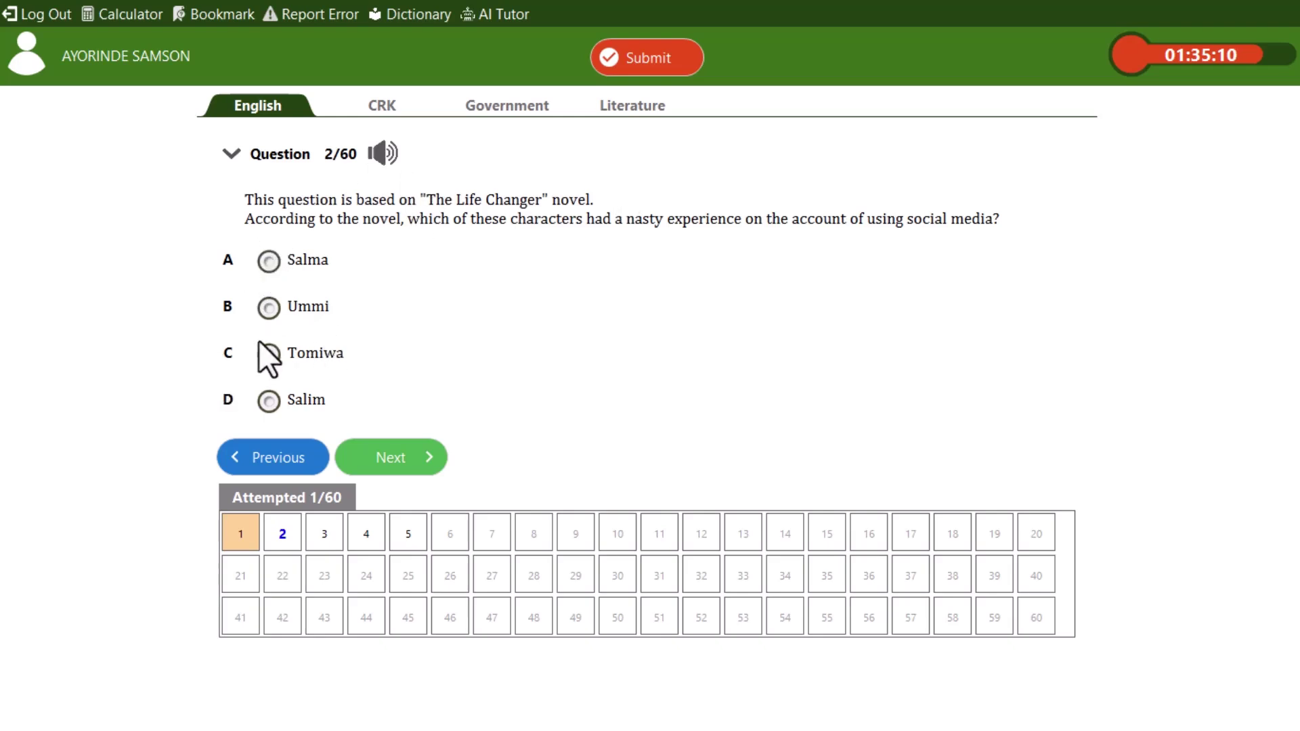
key(d)
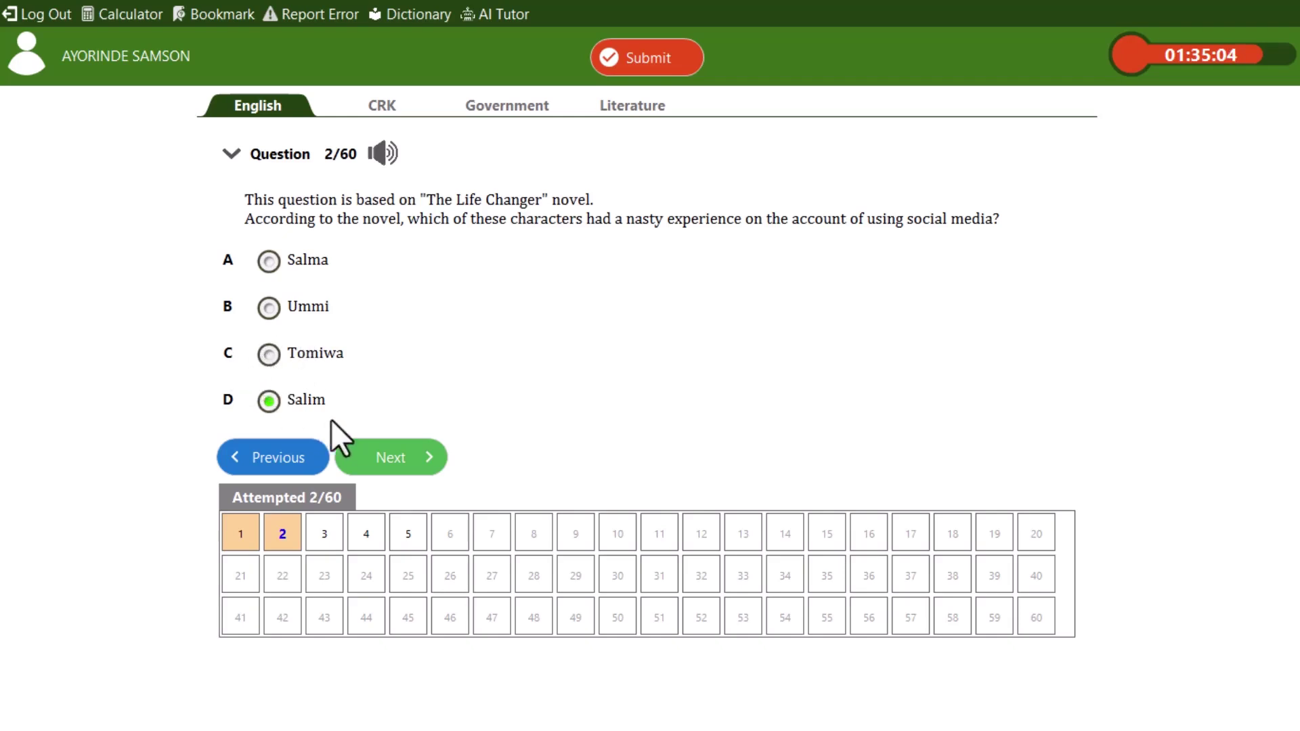
click(381, 452)
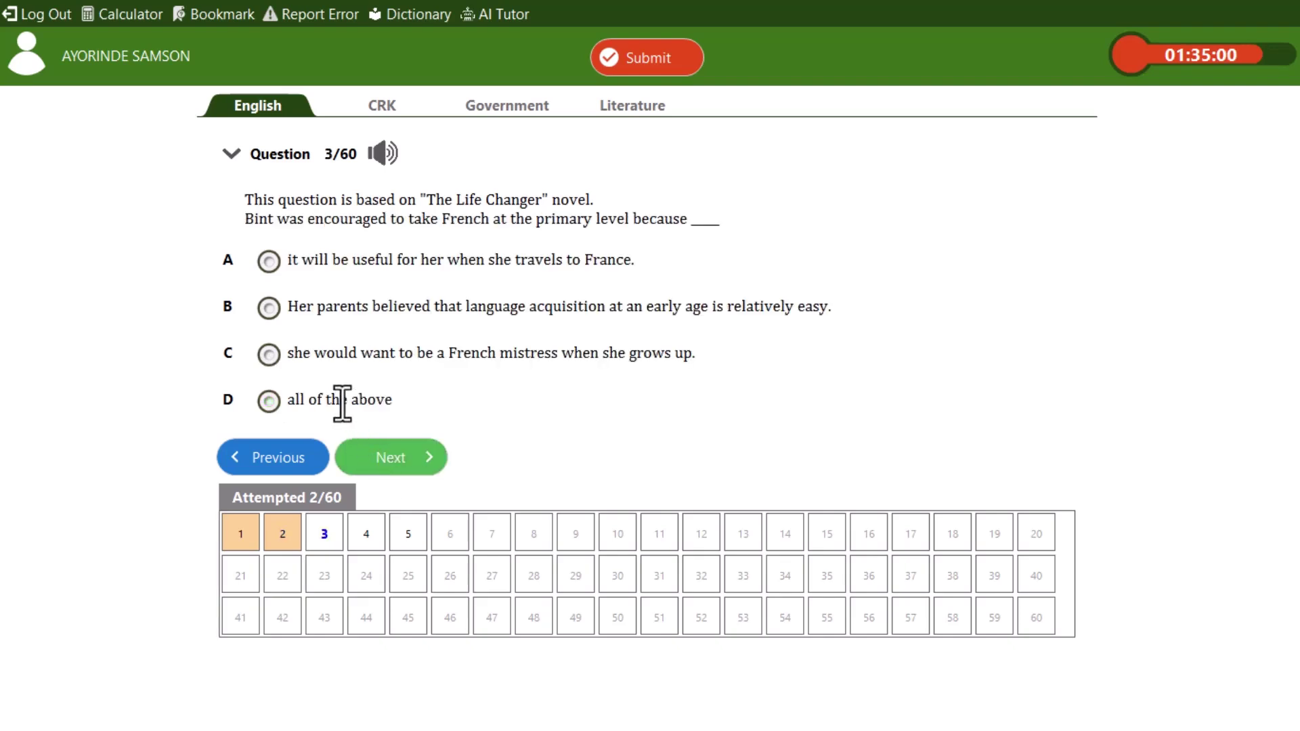
Try options B, C and D on English question 3, settle on option A, and go to question 4 and back
click(269, 308)
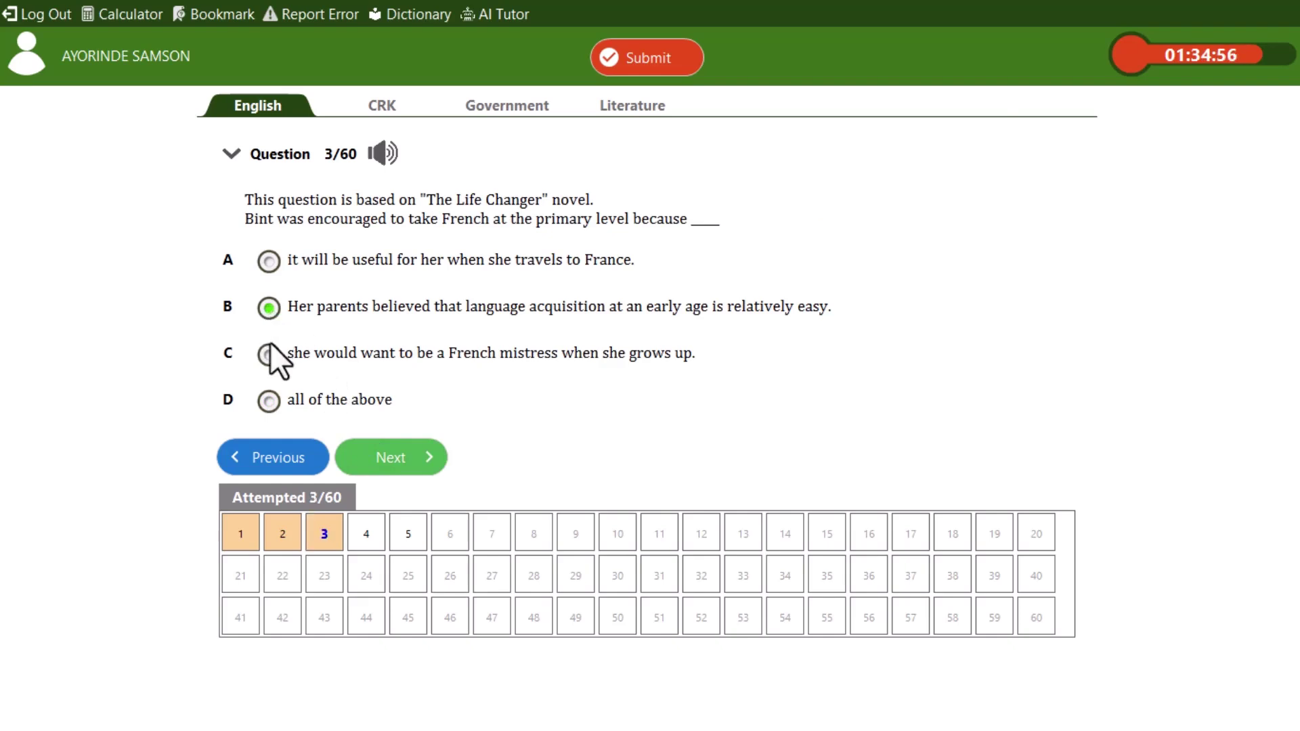
click(268, 353)
click(268, 400)
click(269, 261)
key(n)
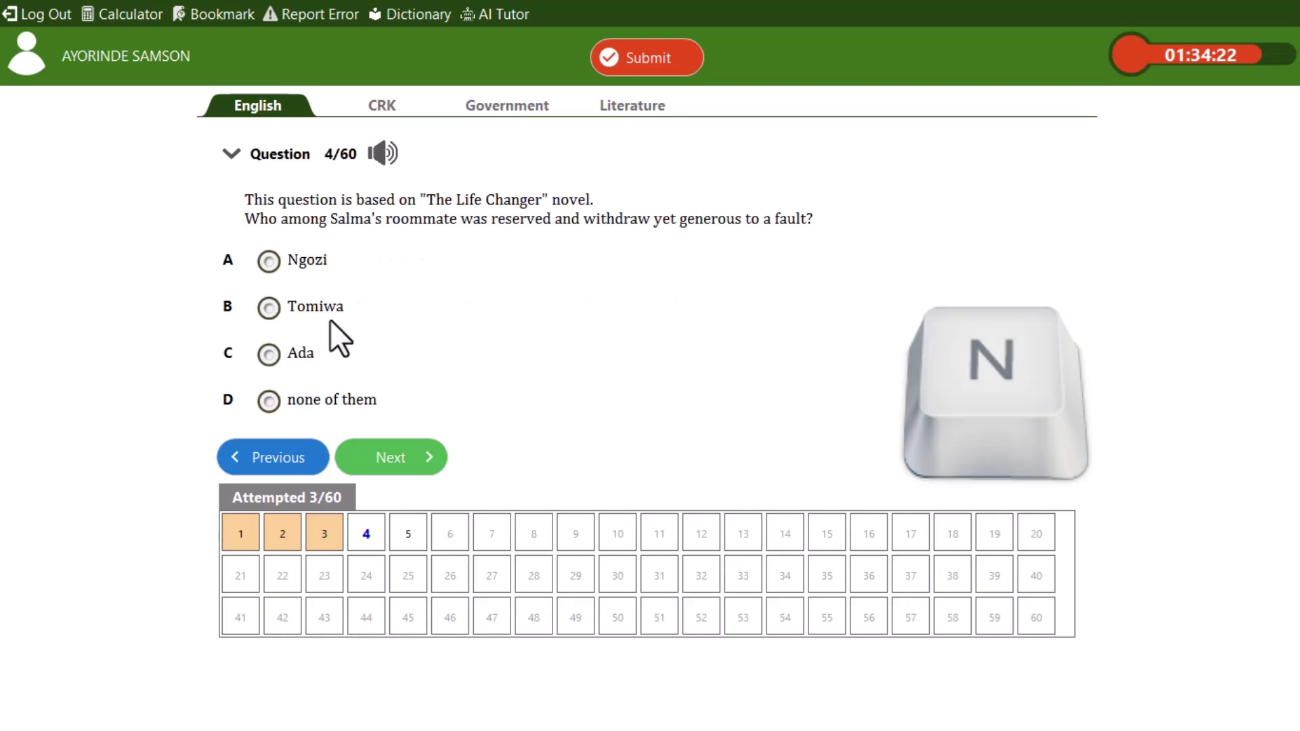
key(p)
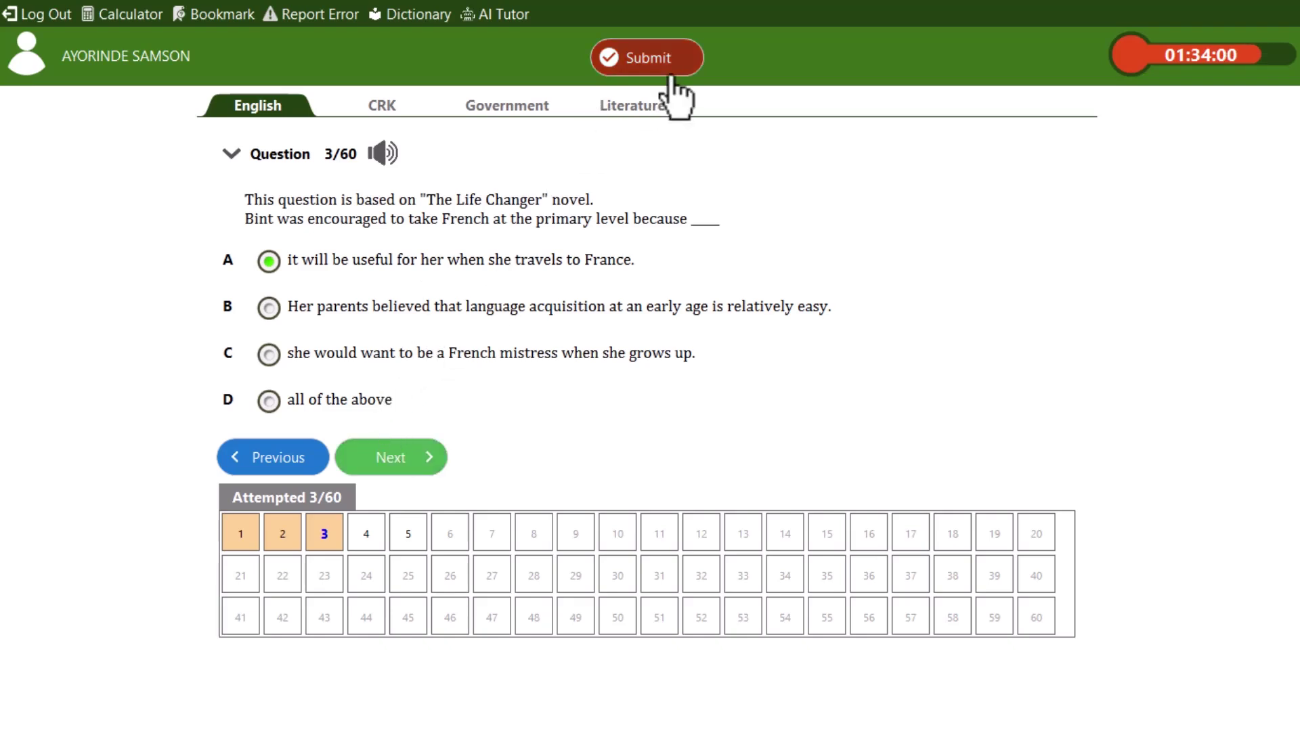
key(s)
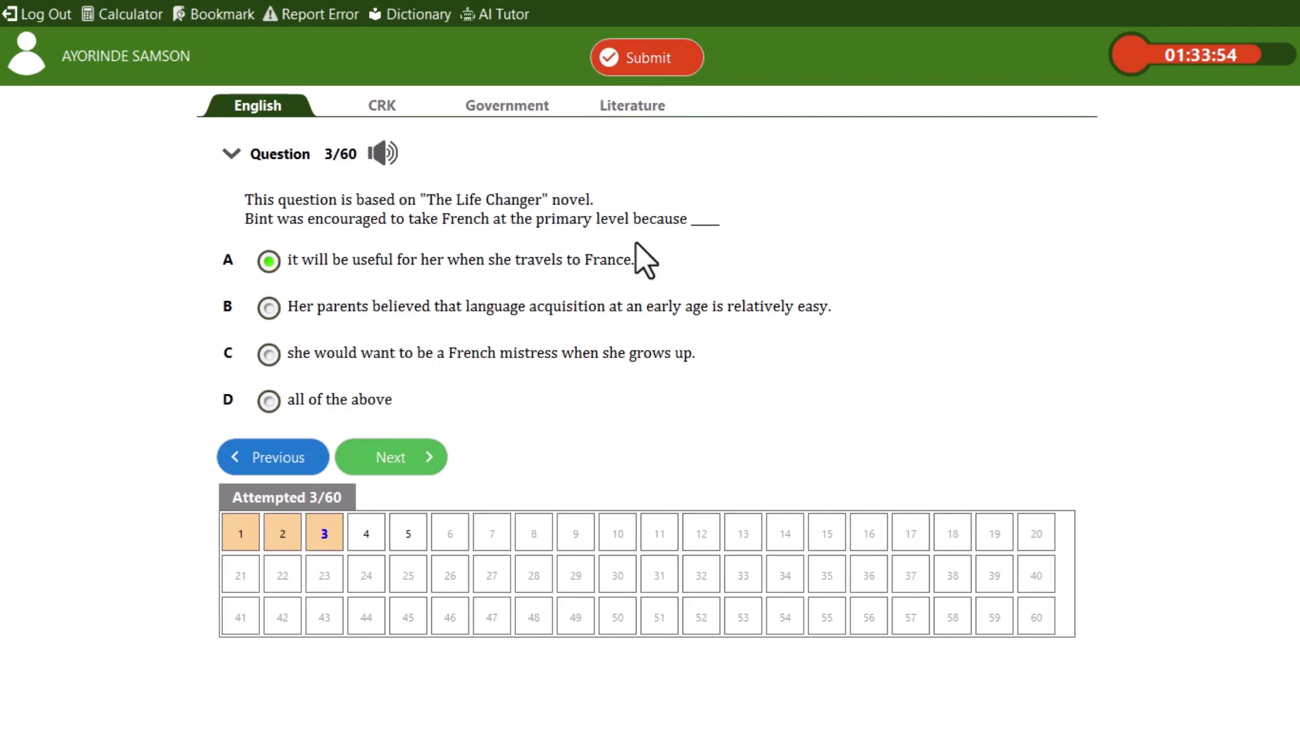
click(648, 68)
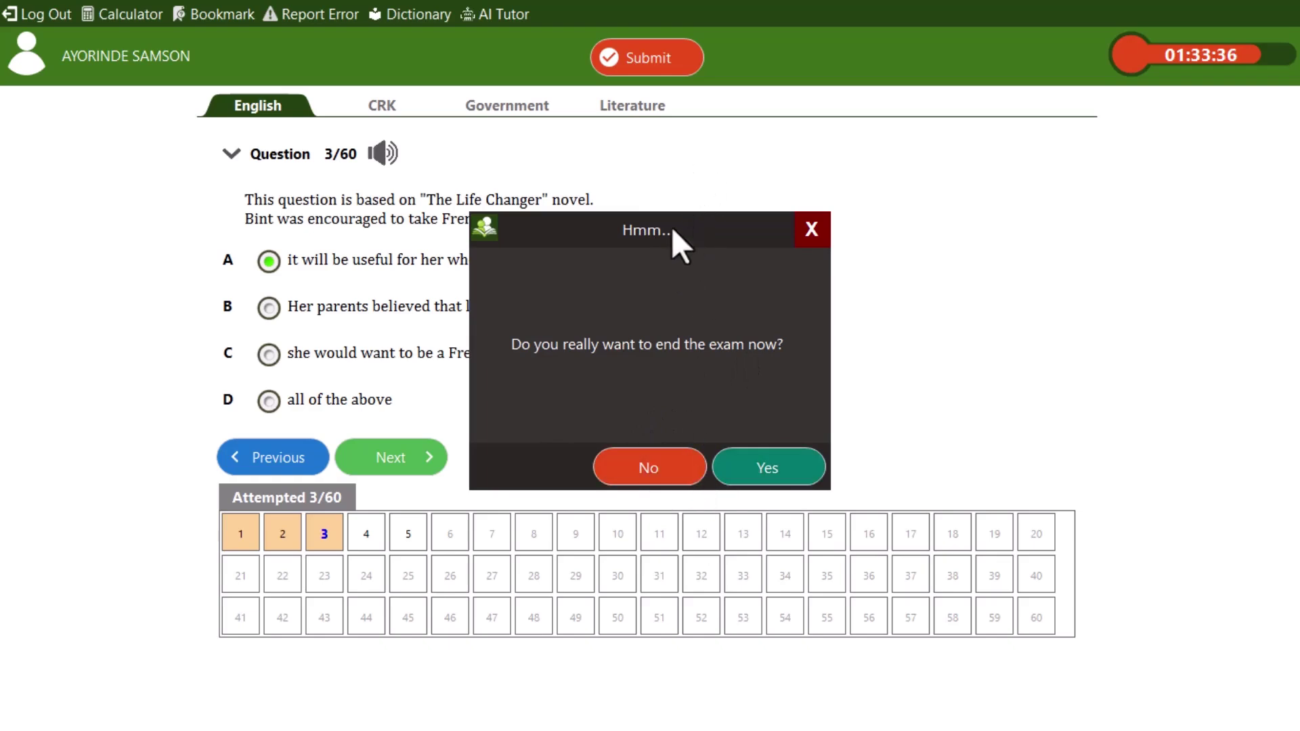
click(666, 473)
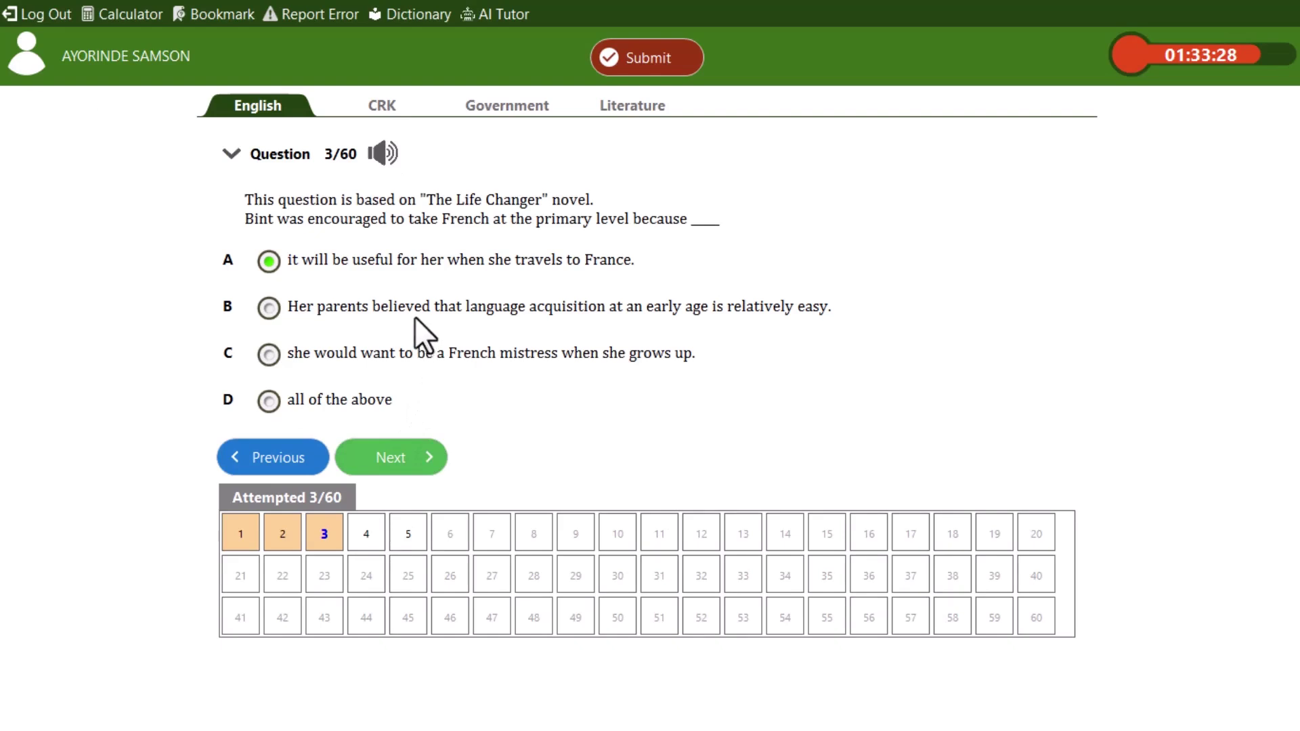
Skip ahead to English question 5, answer it with option B, and return to the unanswered question 4
key(n)
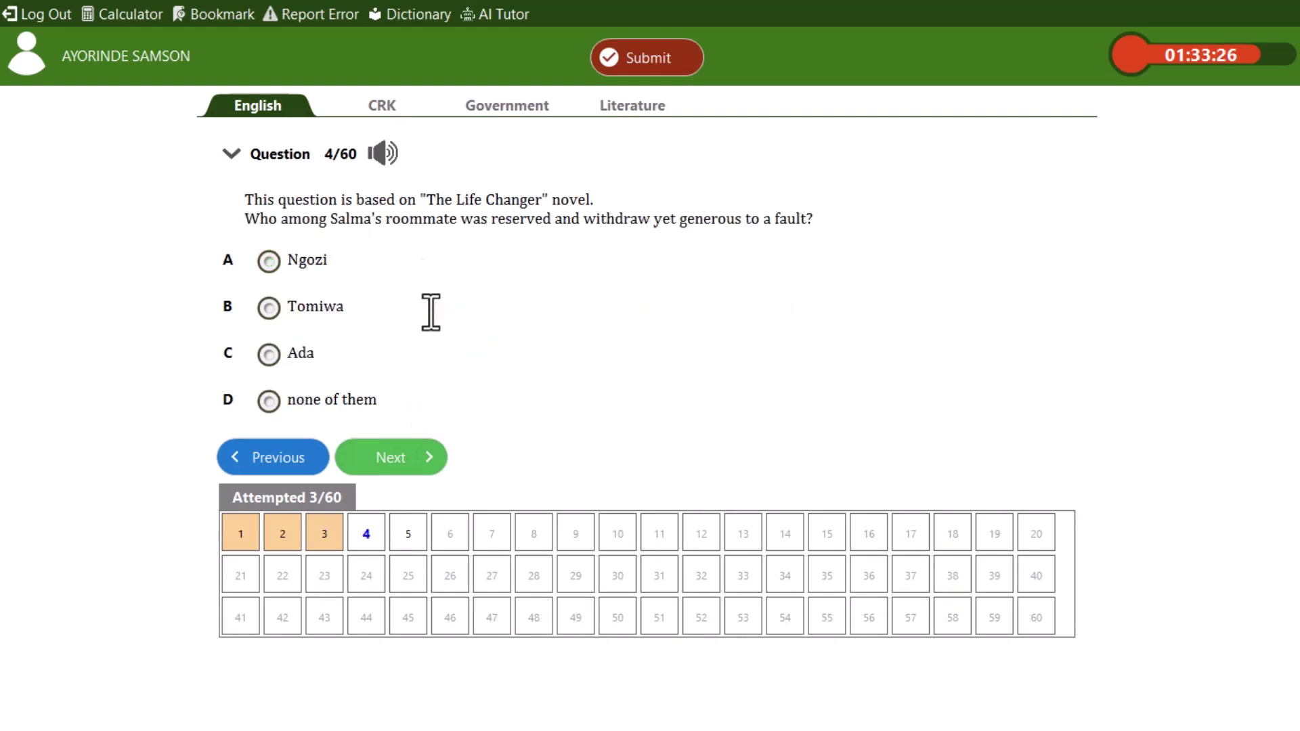
key(n)
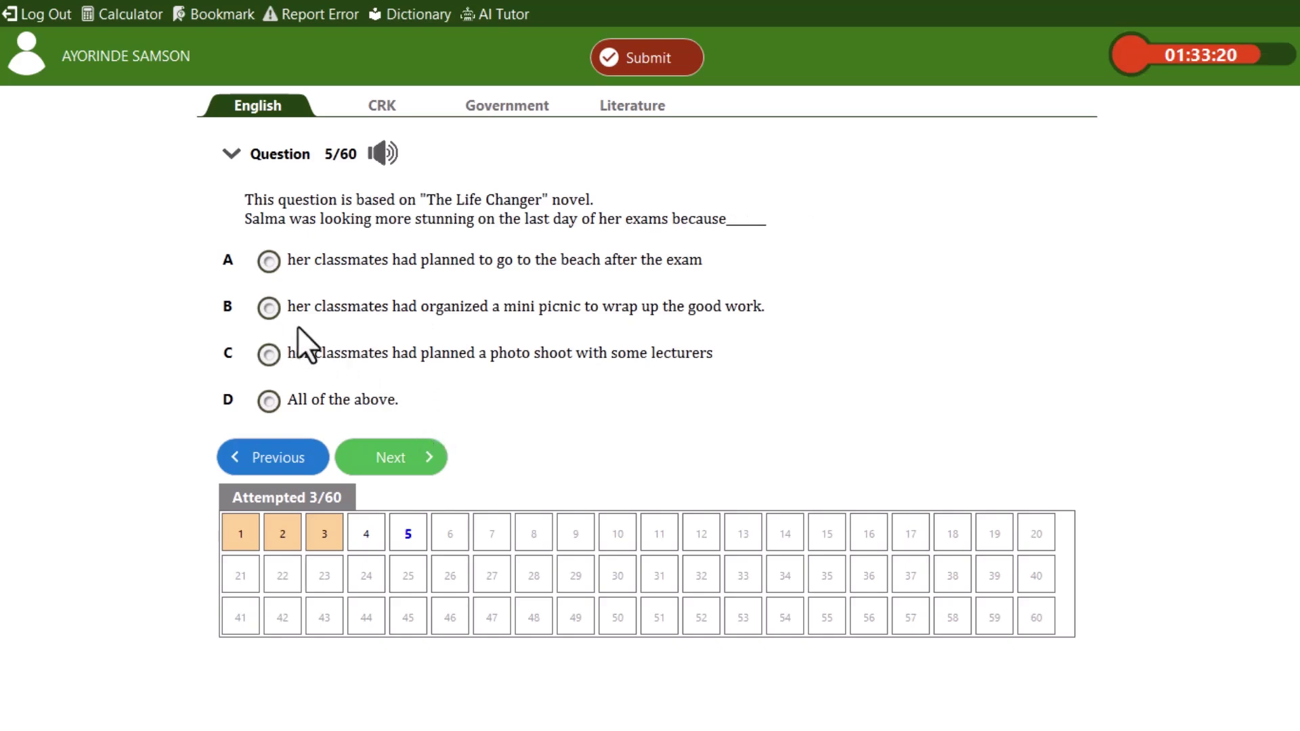
click(269, 308)
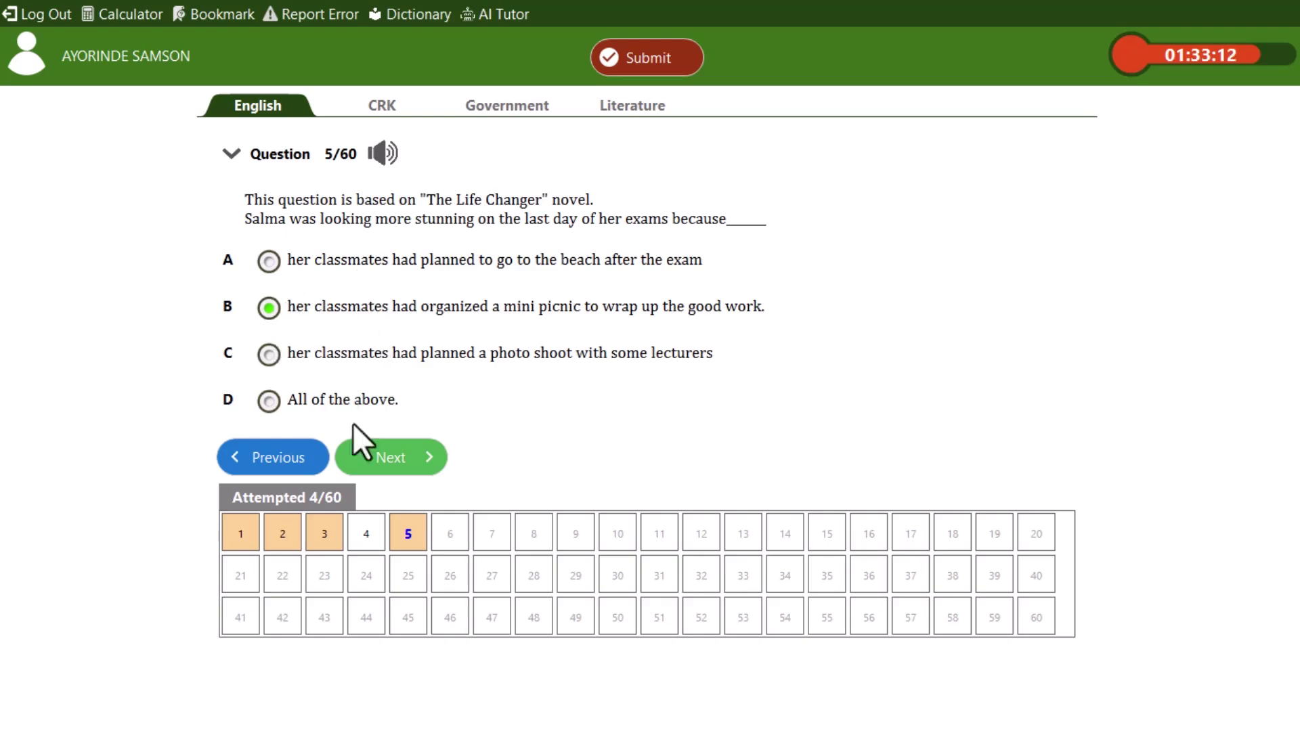
click(372, 535)
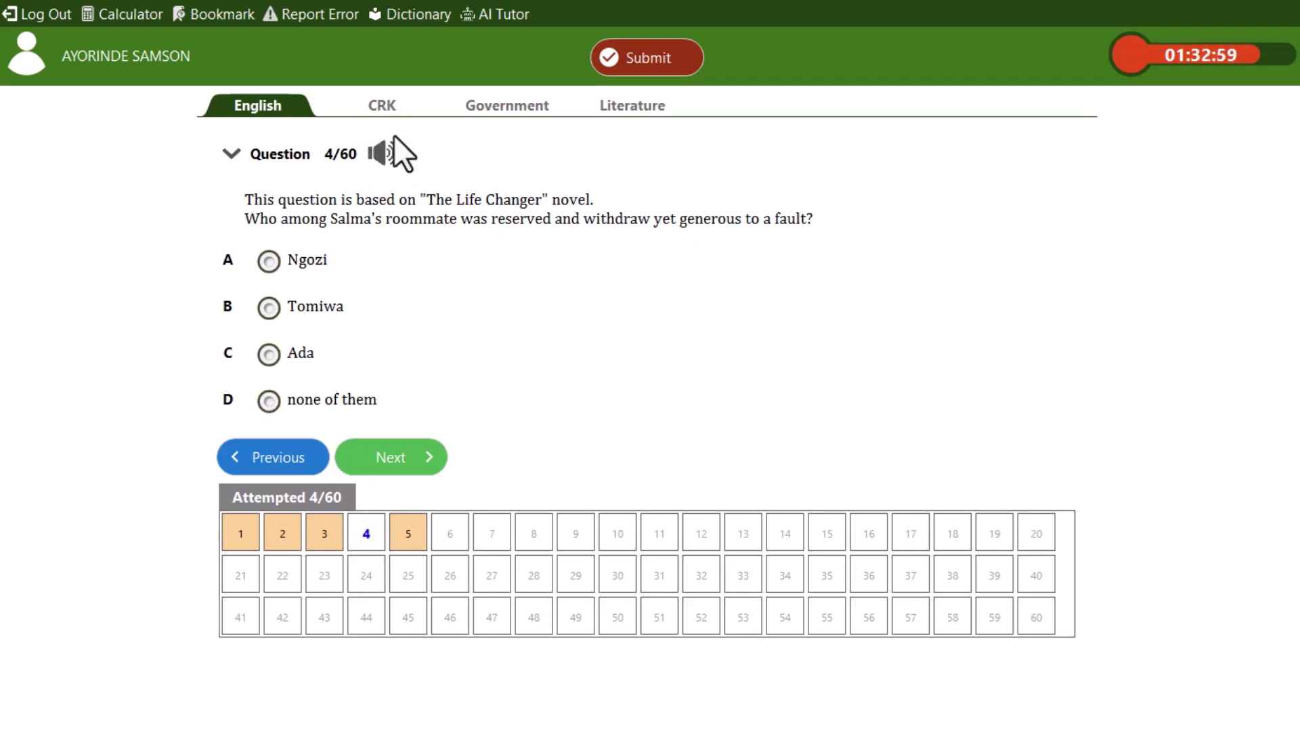
Answer CRK question 1 with Jonah and CRK question 5 with "Rejection of the Mosaic Law"
click(388, 117)
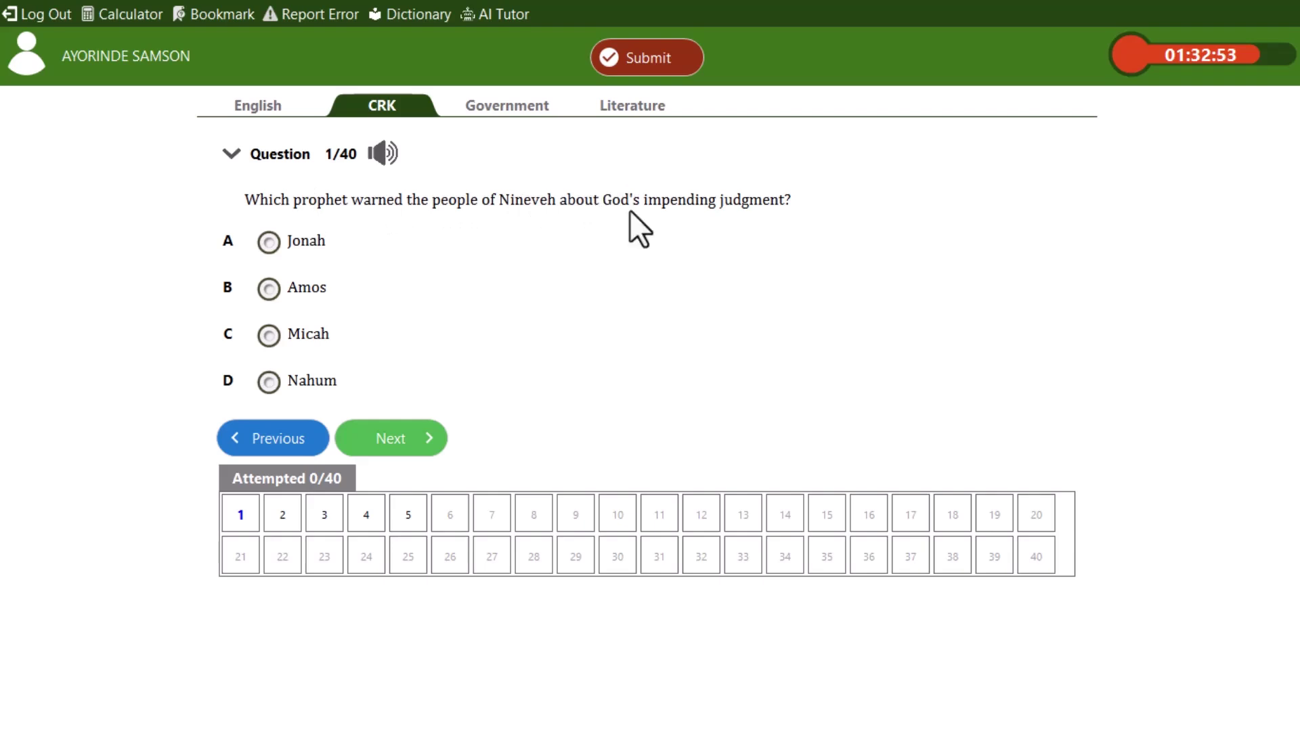
click(269, 243)
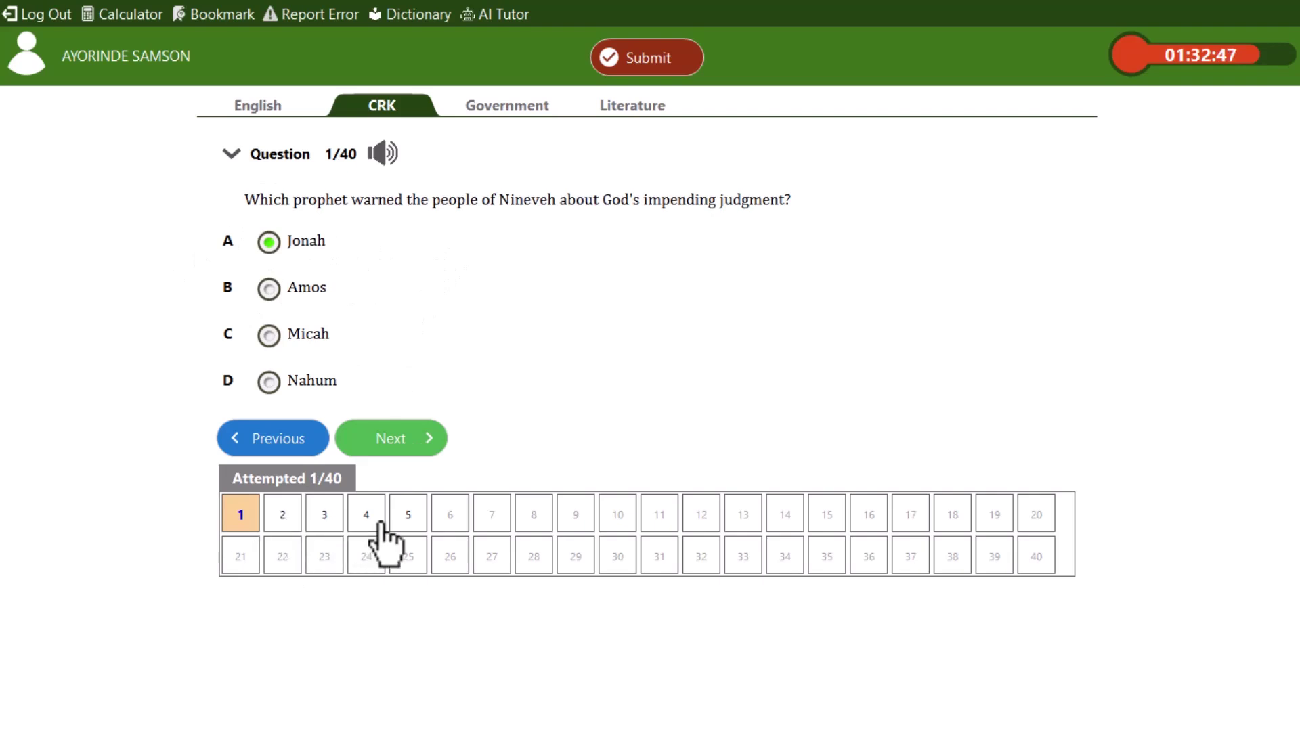
click(405, 519)
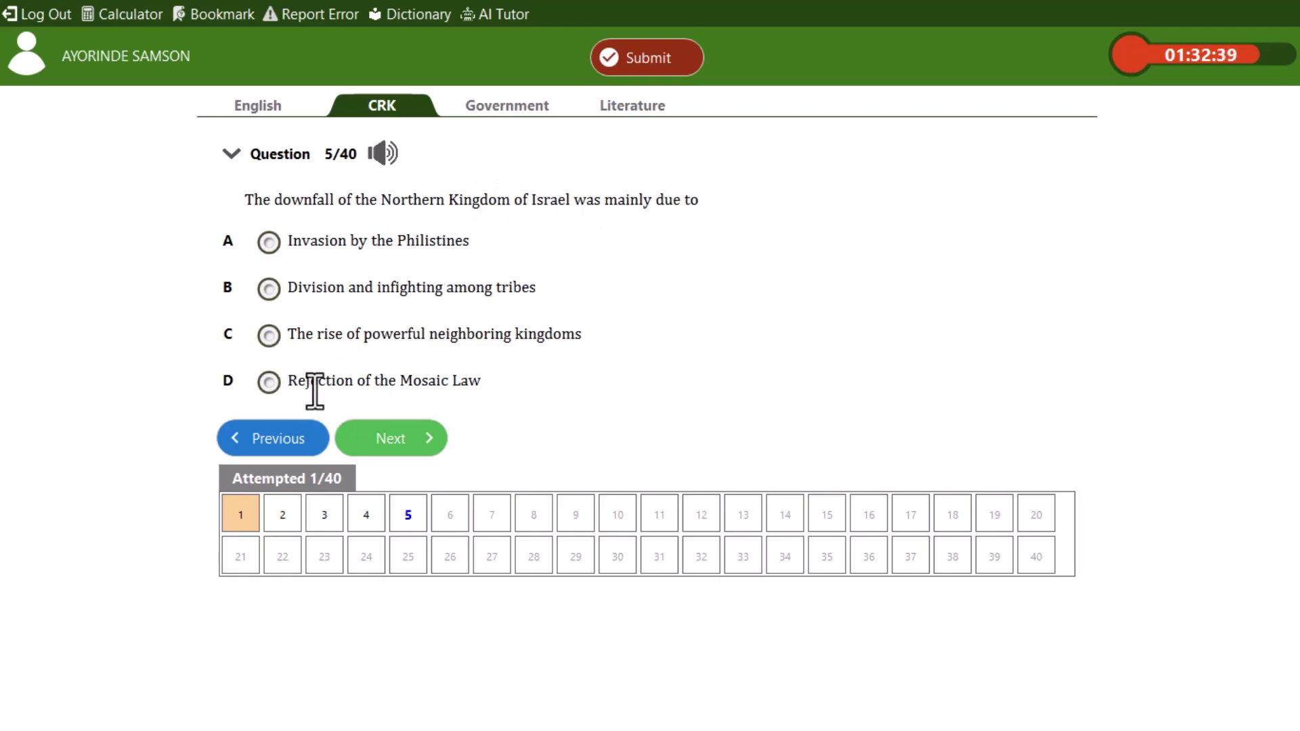
click(269, 382)
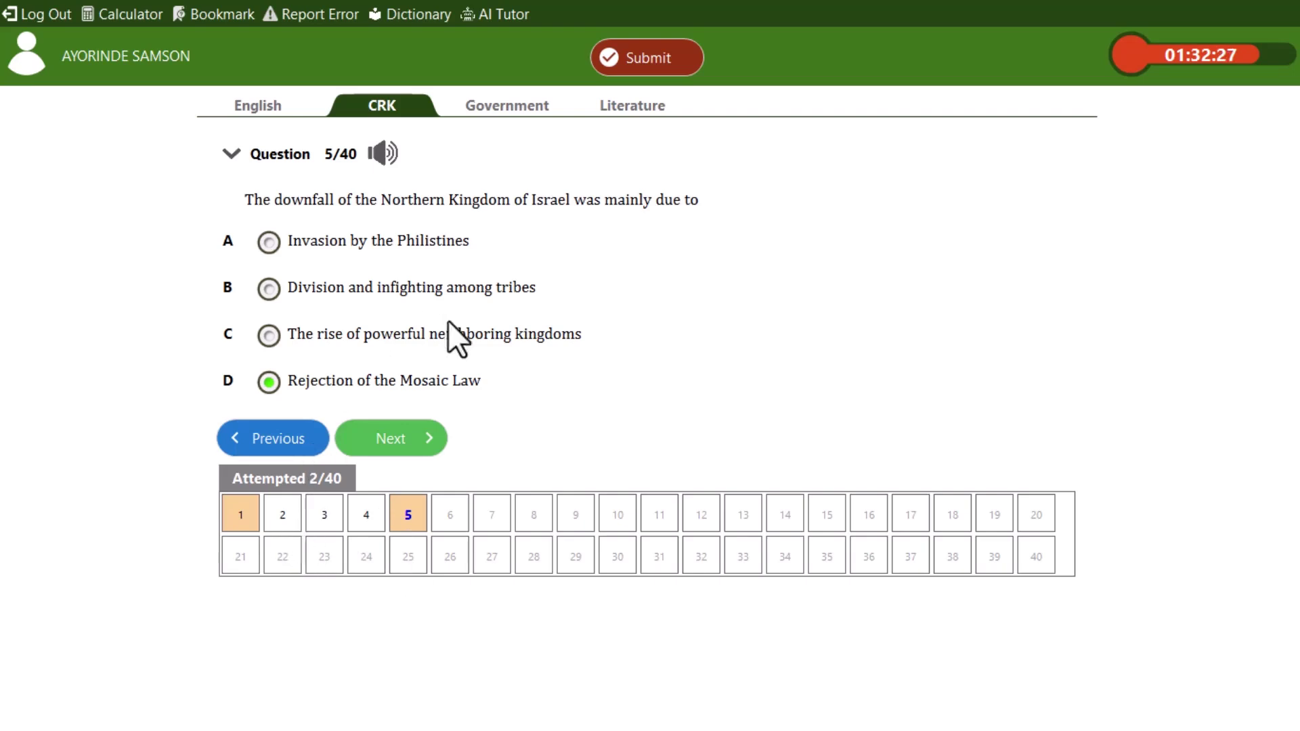
Go through the Government subject to Literature, and compute 2+2 with the exam's basic calculator
click(480, 121)
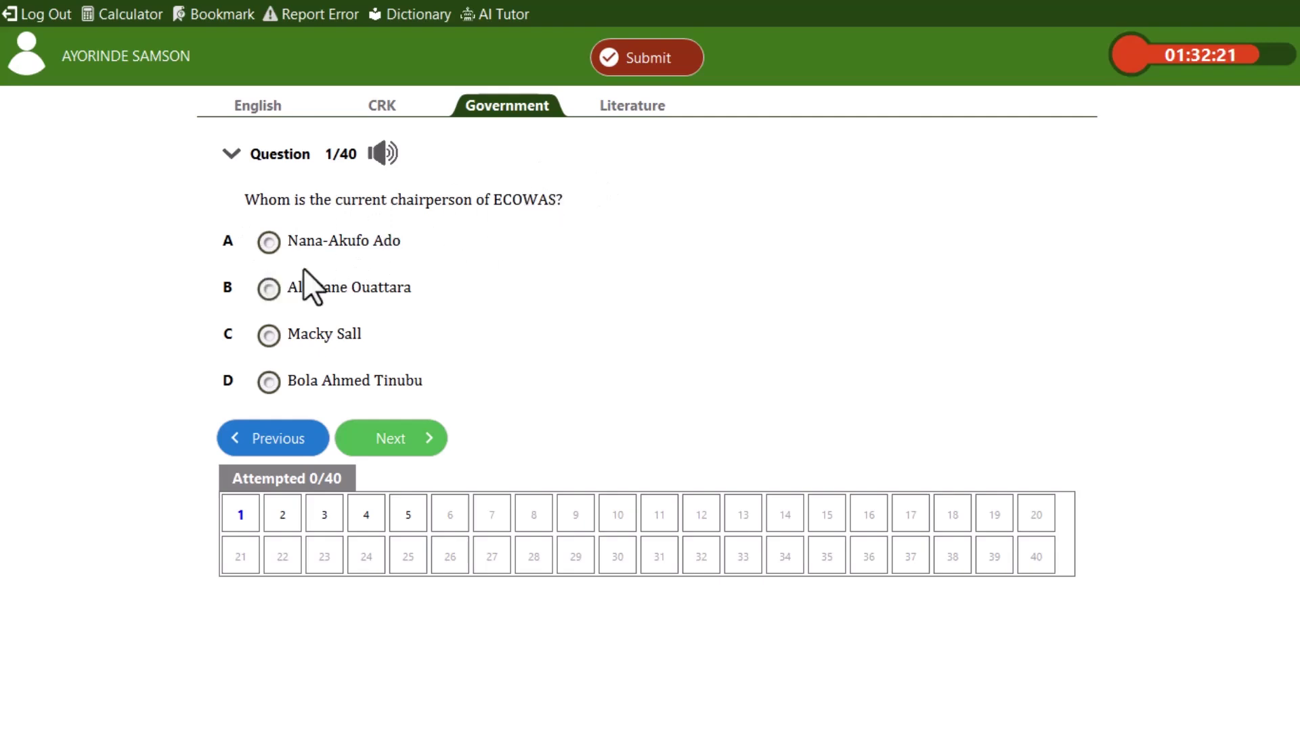
click(608, 108)
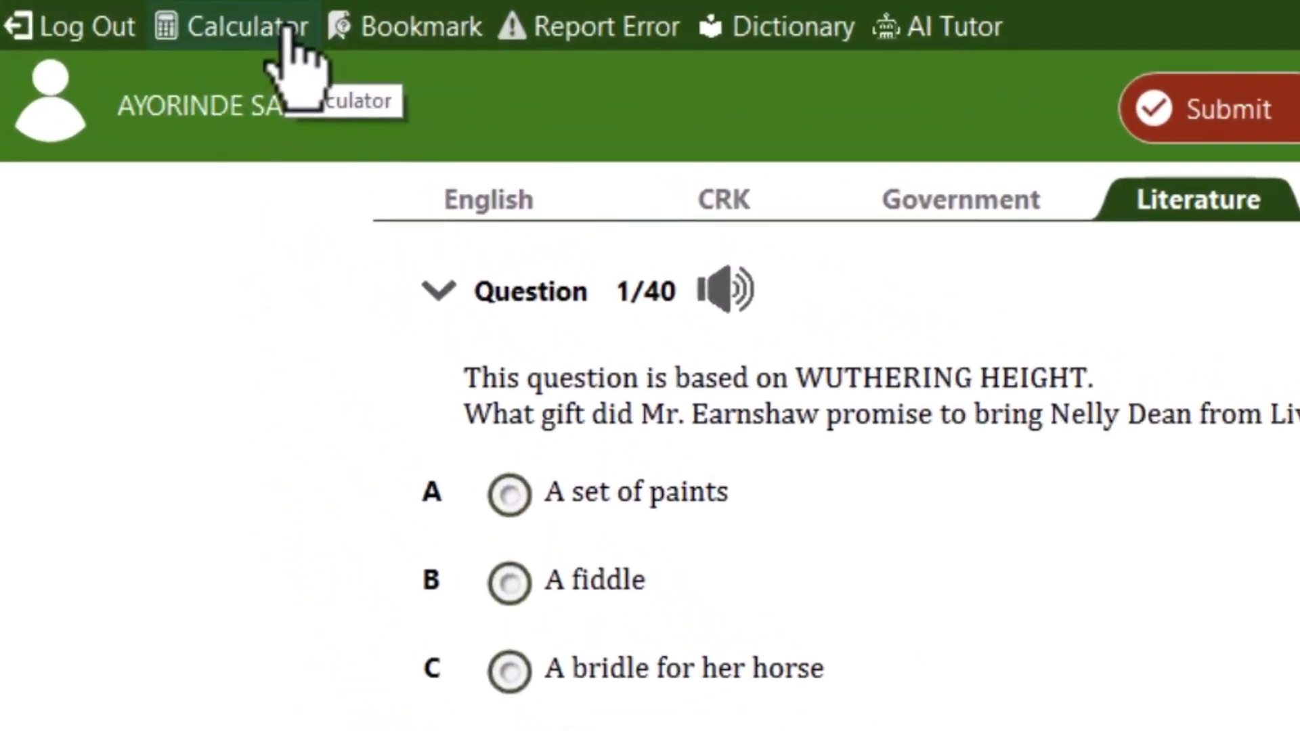
click(287, 31)
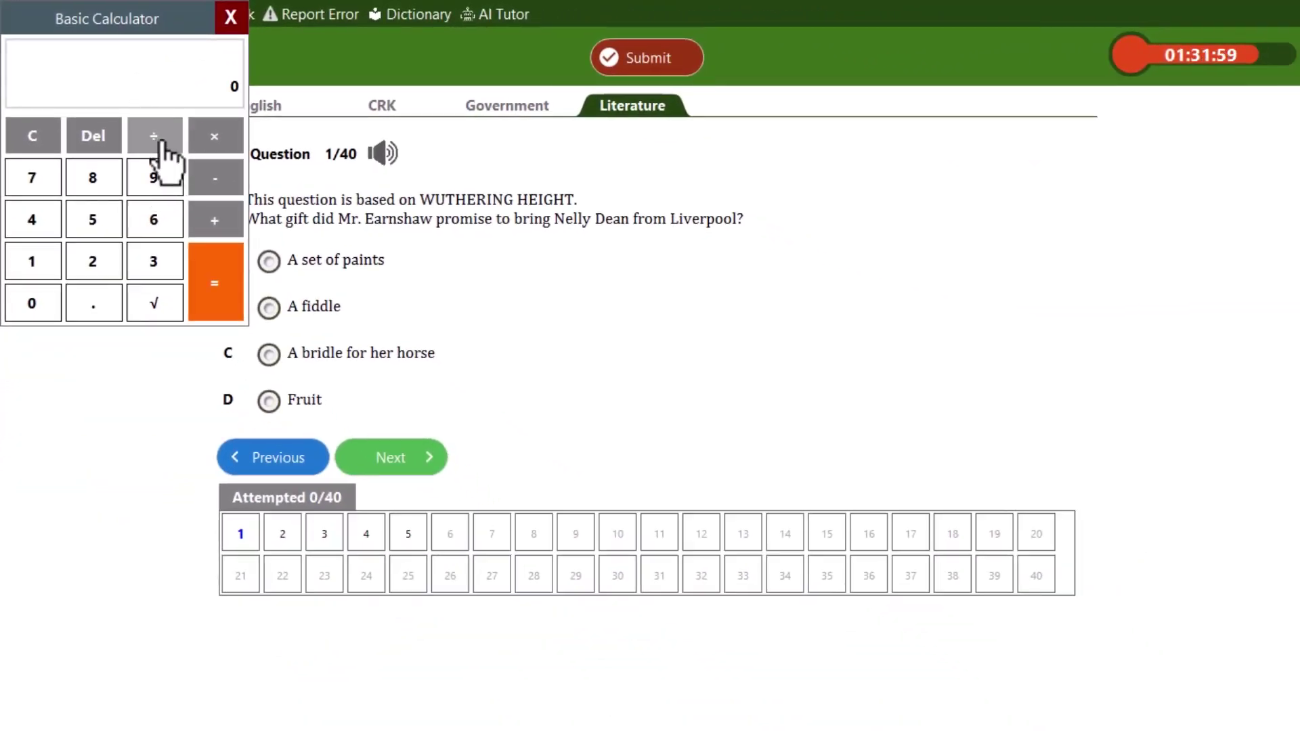
mouse_move(125, 23)
mouse_down()
mouse_move(253, 108)
mouse_move(96, 17)
mouse_move(123, 14)
mouse_up()
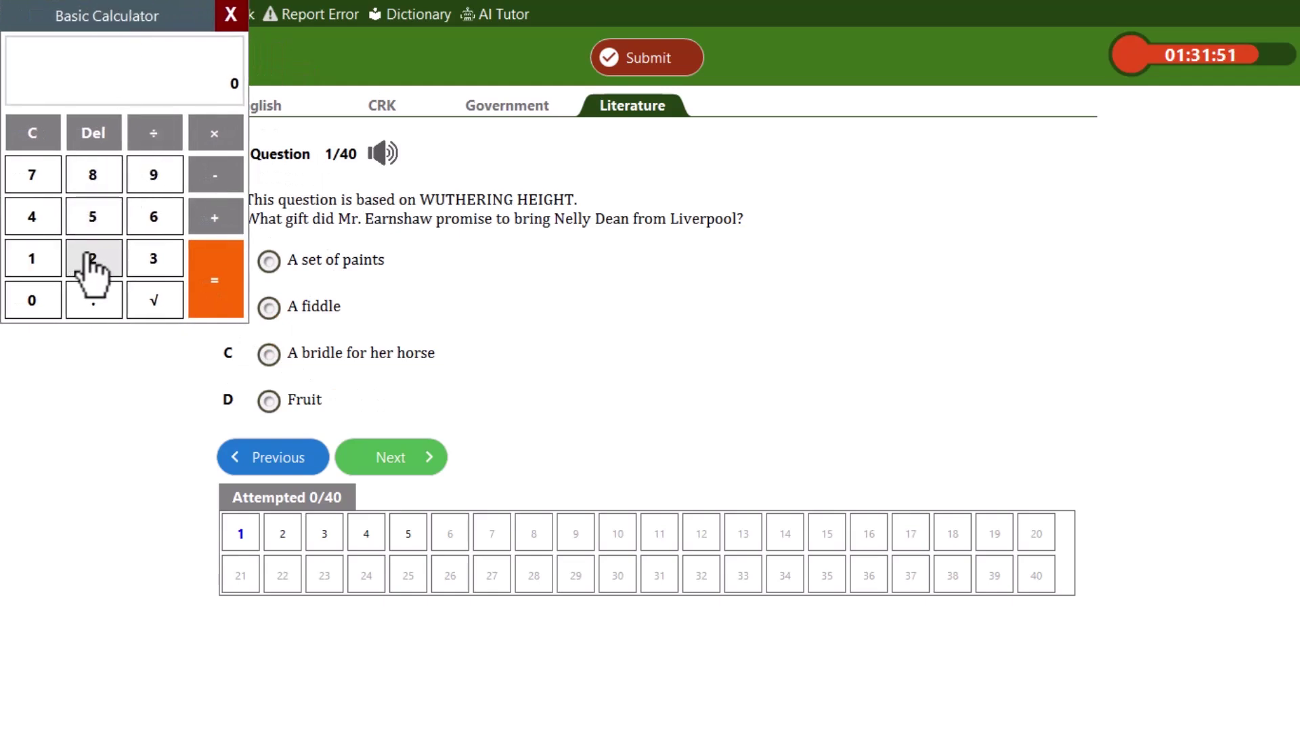
click(211, 218)
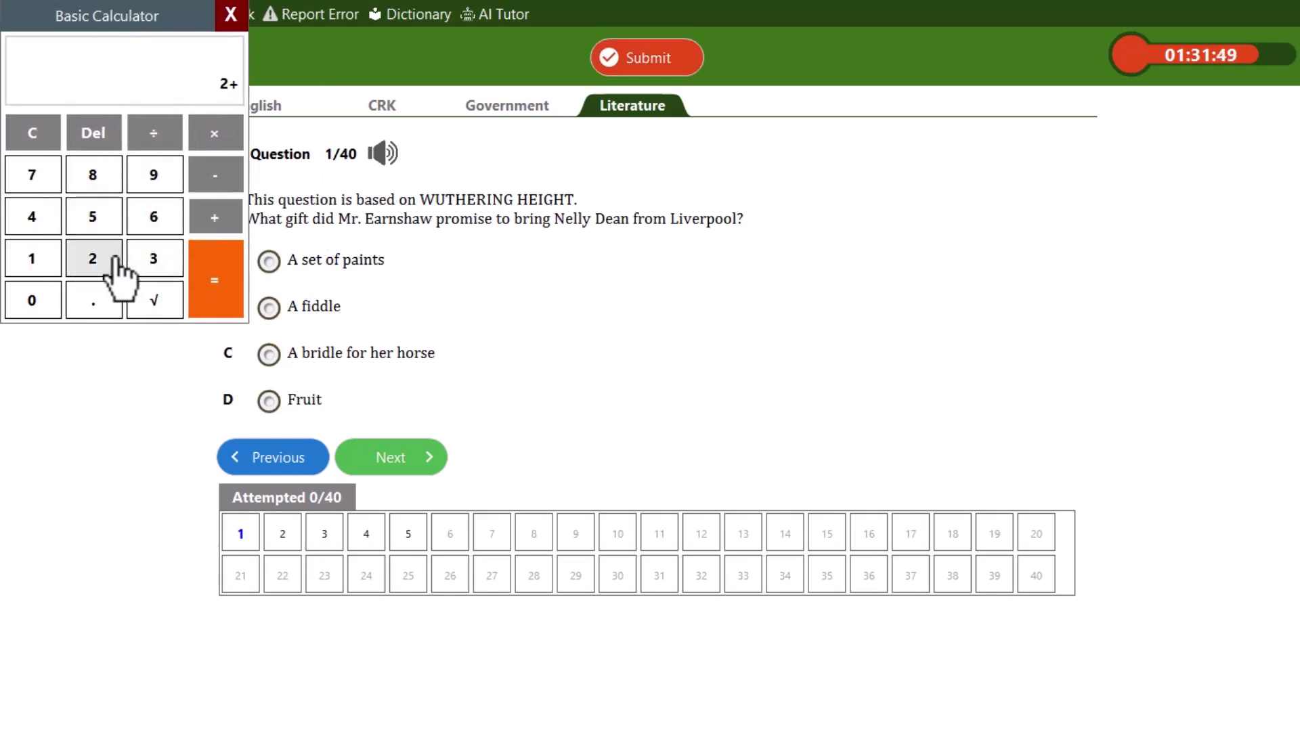
click(96, 260)
click(207, 271)
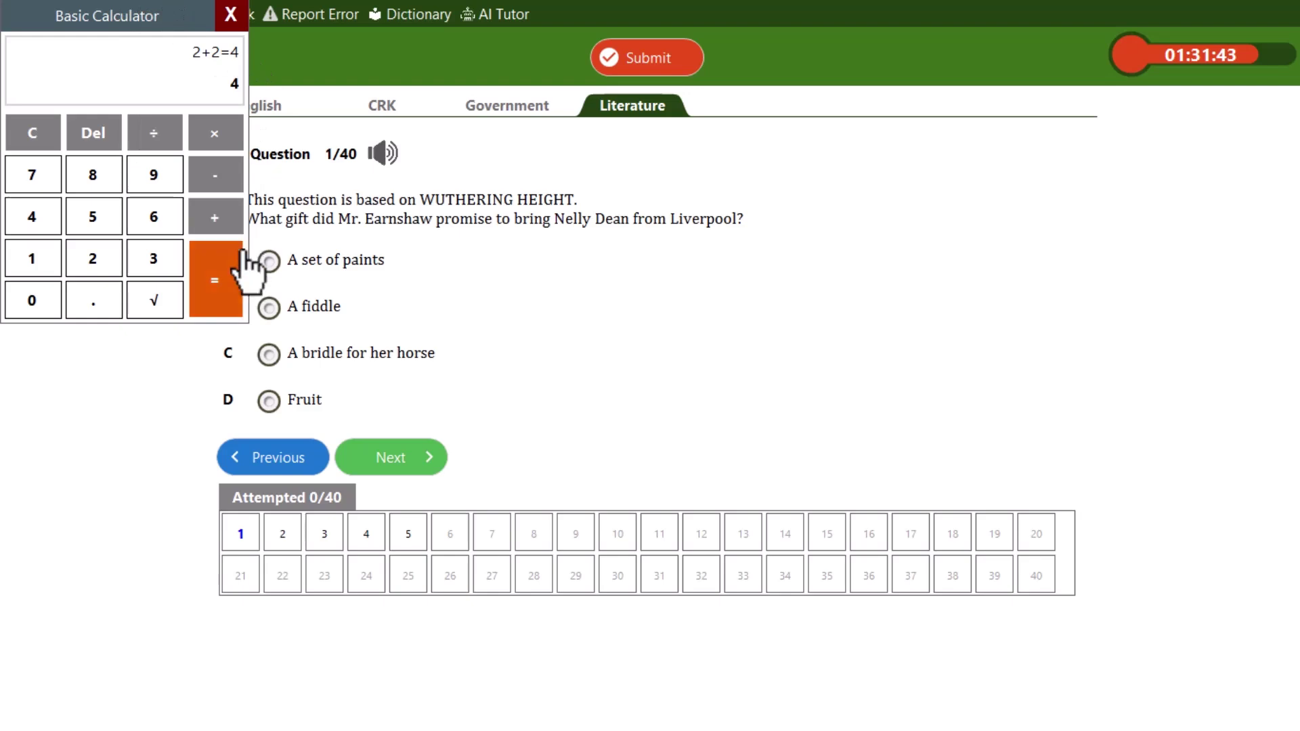
Move the calculator beside the Literature question, put it back in the corner, and close it
drag(110, 14, 911, 141)
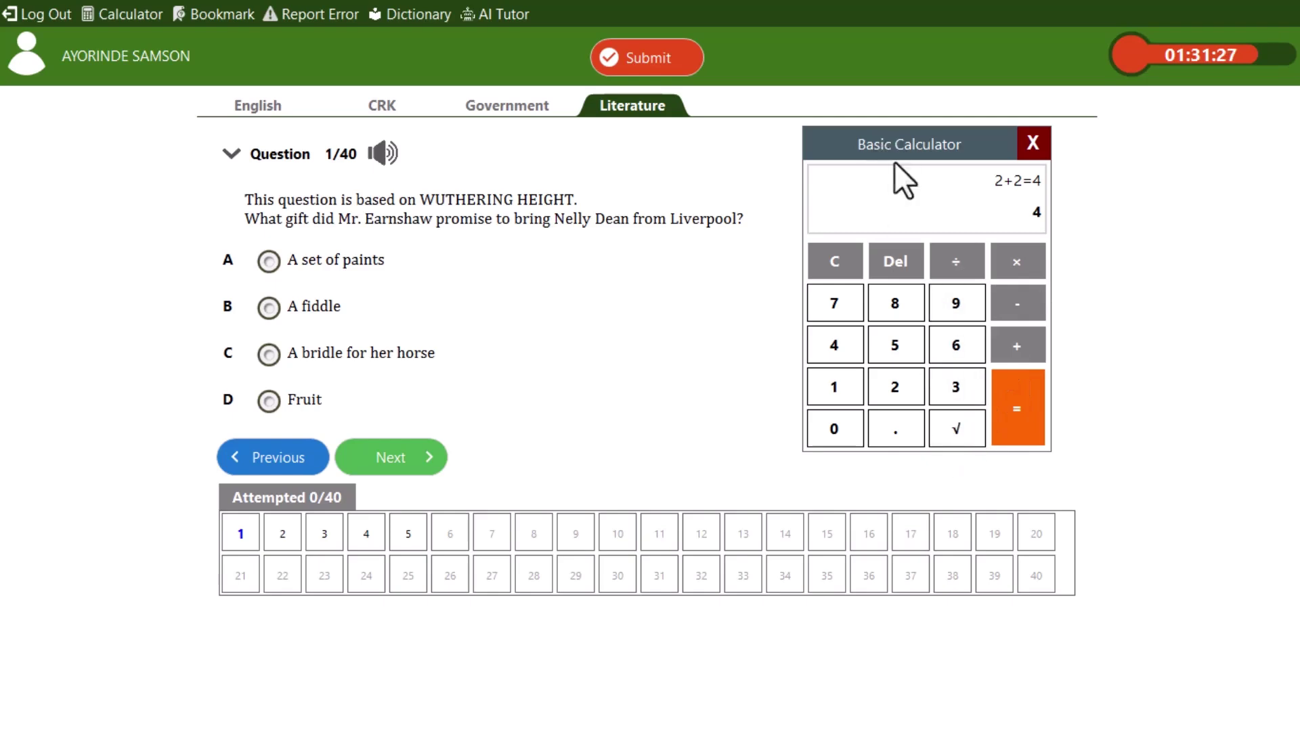
drag(860, 136, 117, 25)
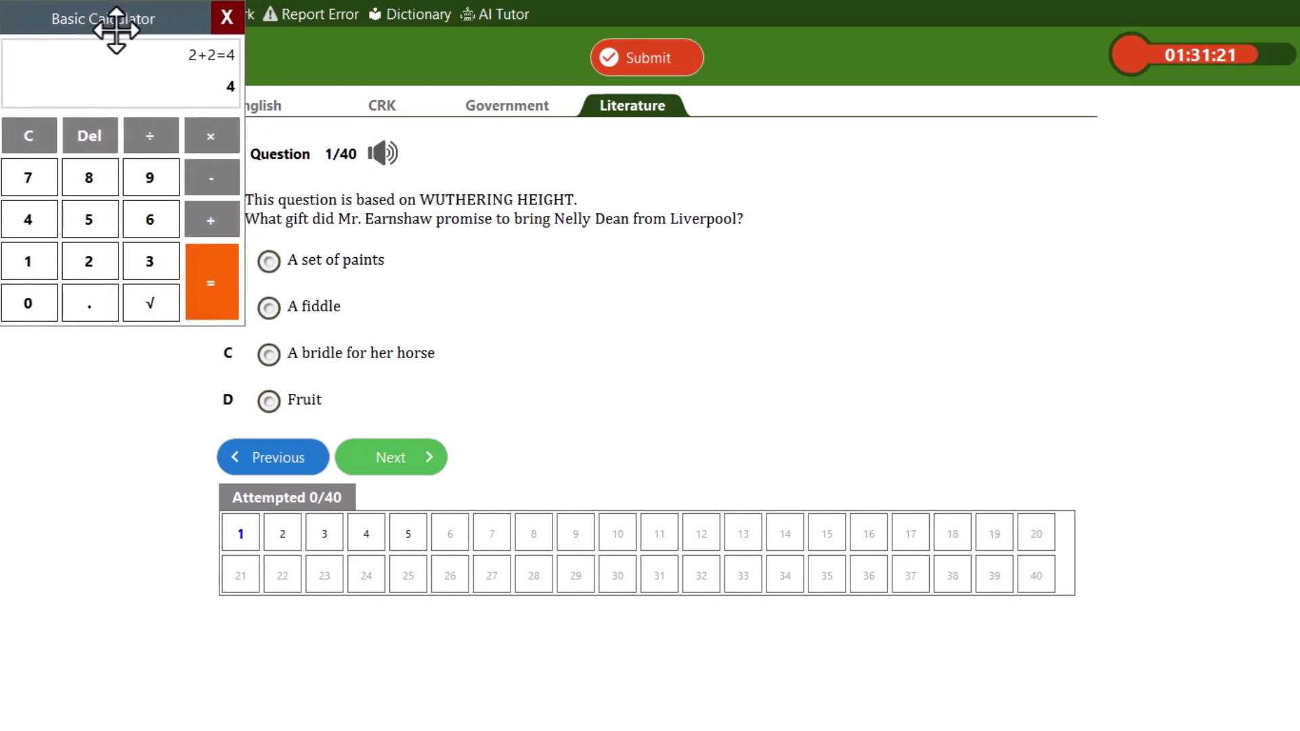
click(228, 16)
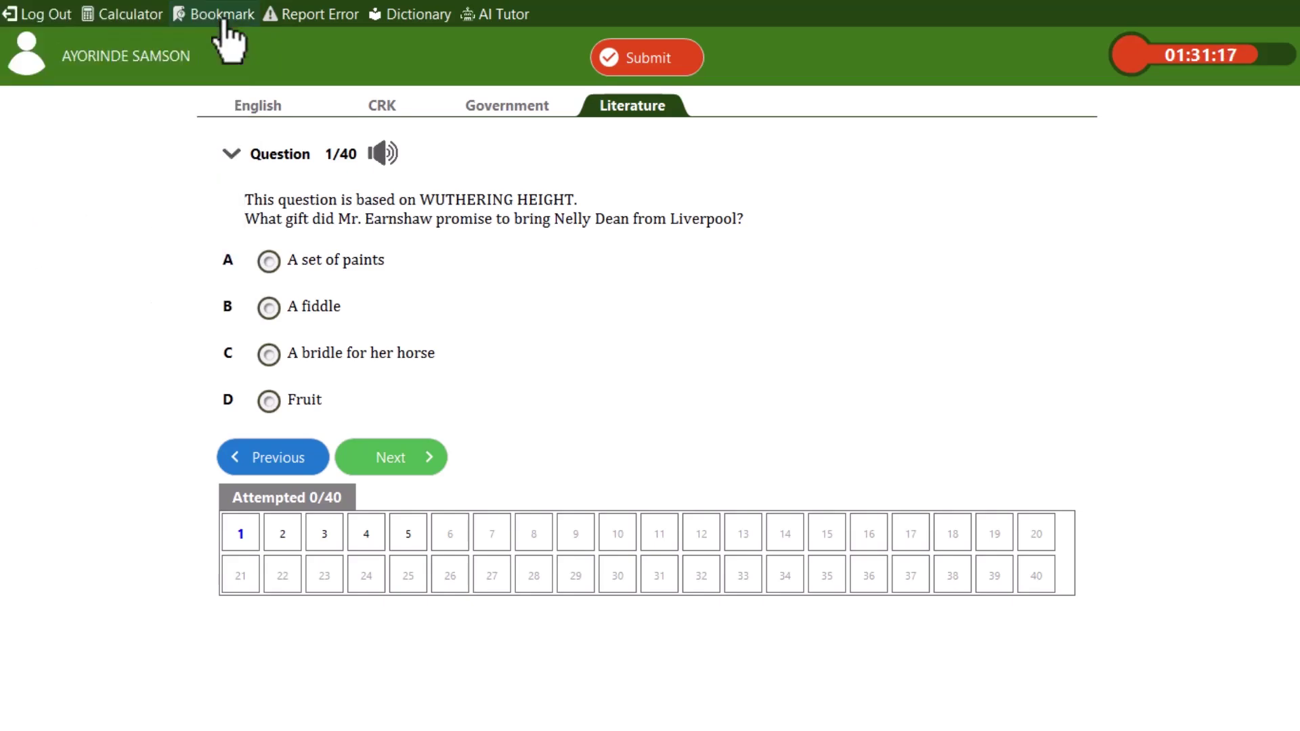
Submit the exam and confirm ending it now
click(648, 54)
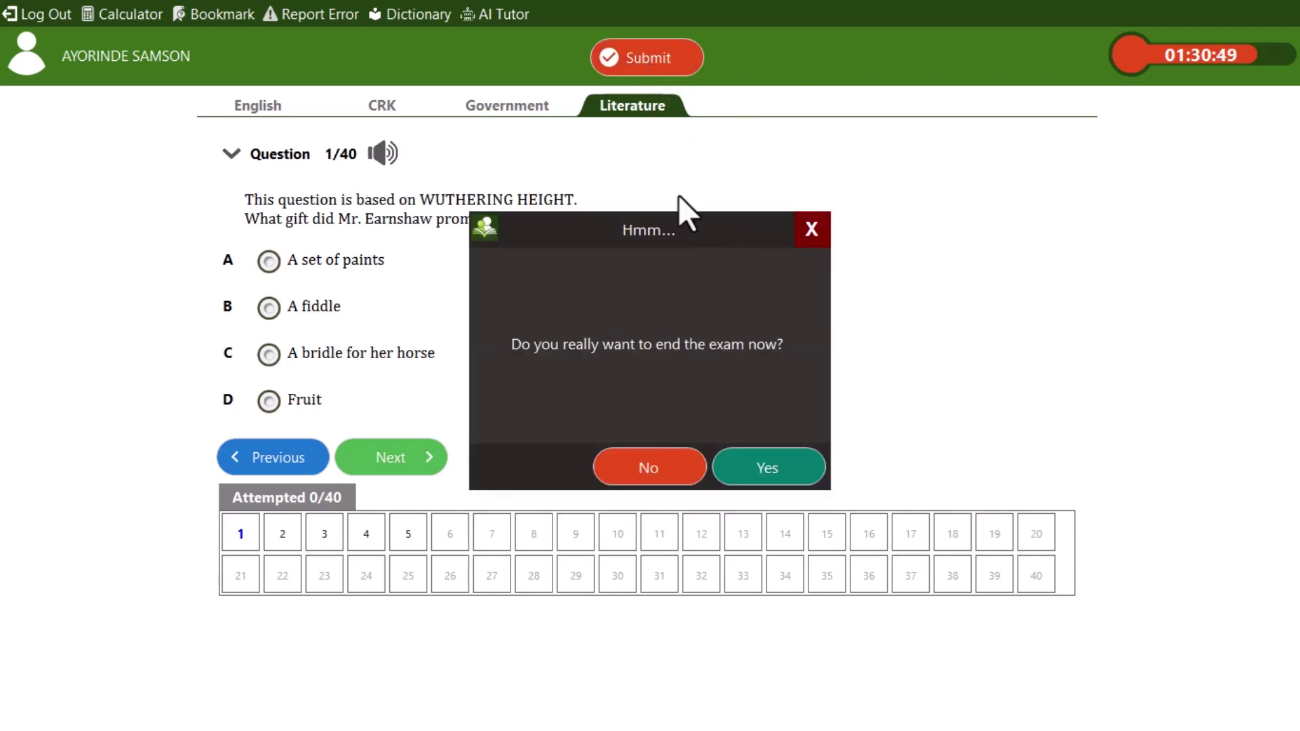
click(776, 472)
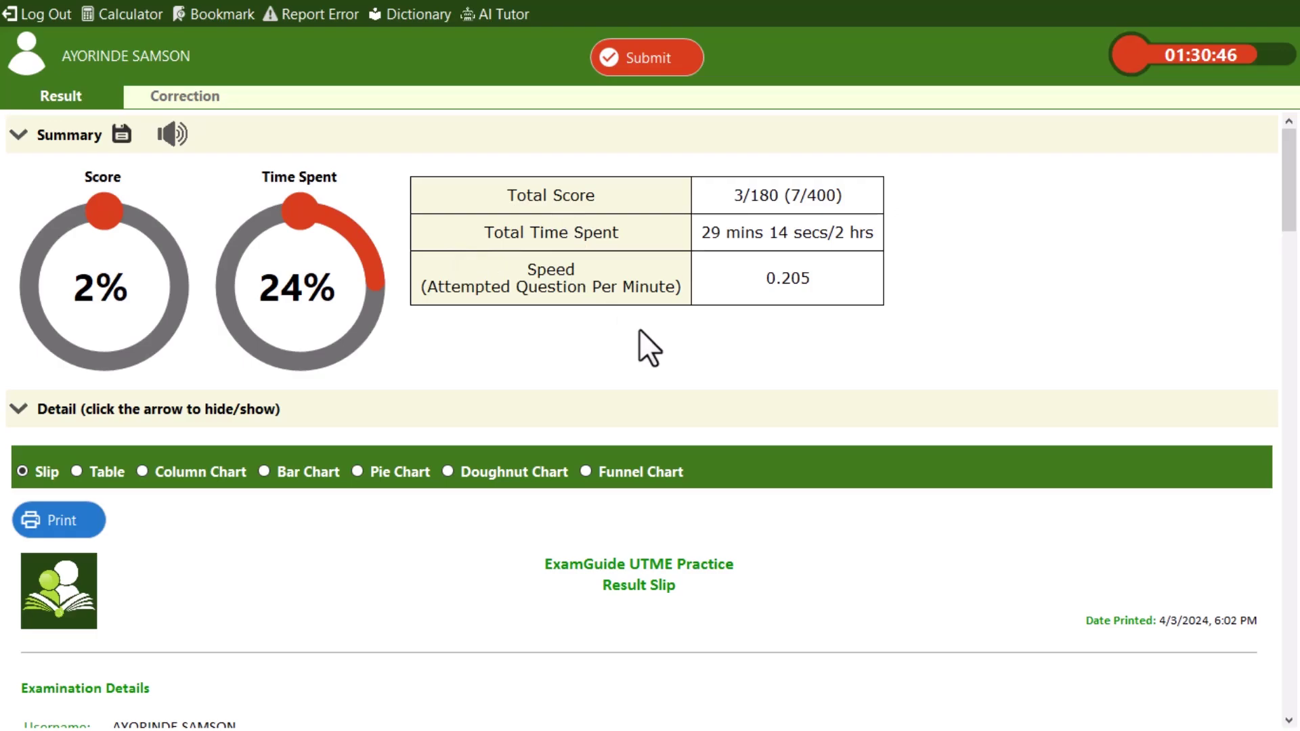
Review the exam results, from the score summary and result slip through the topic-by-topic results for each subject
scroll(639, 329, down, 7)
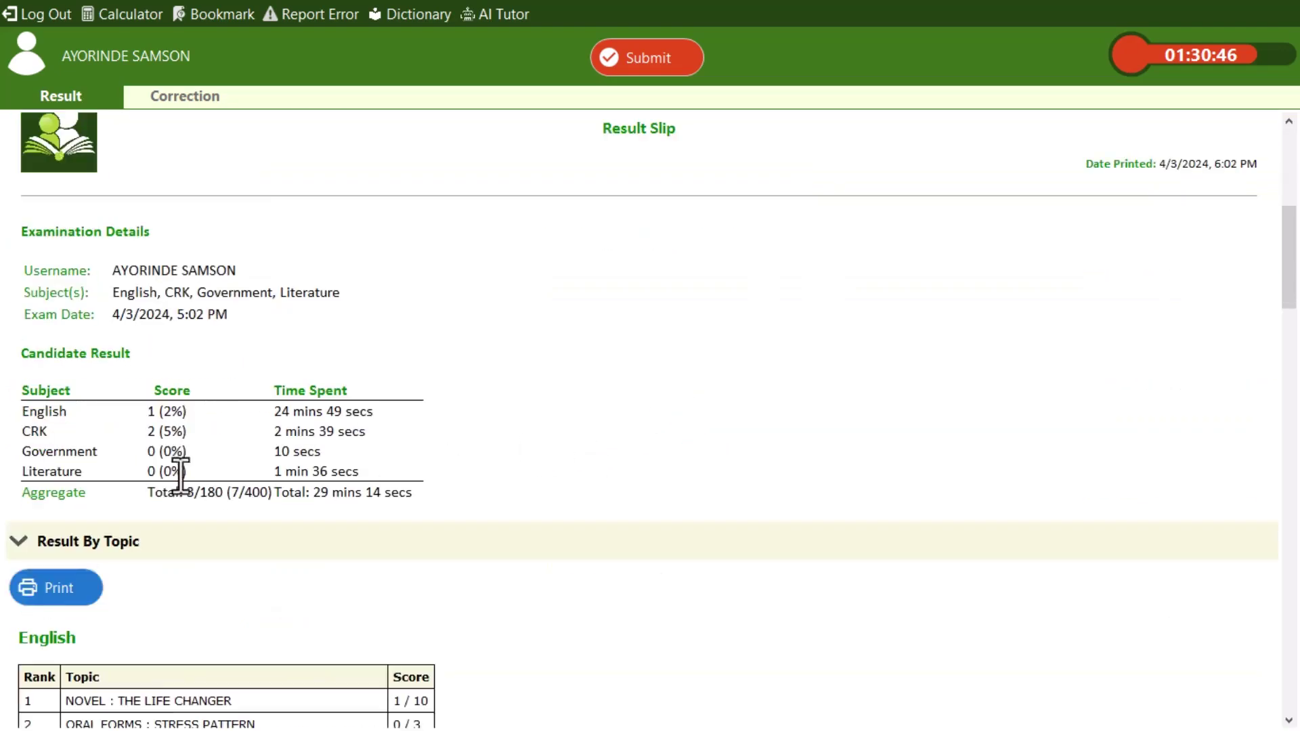
scroll(630, 426, down, 20)
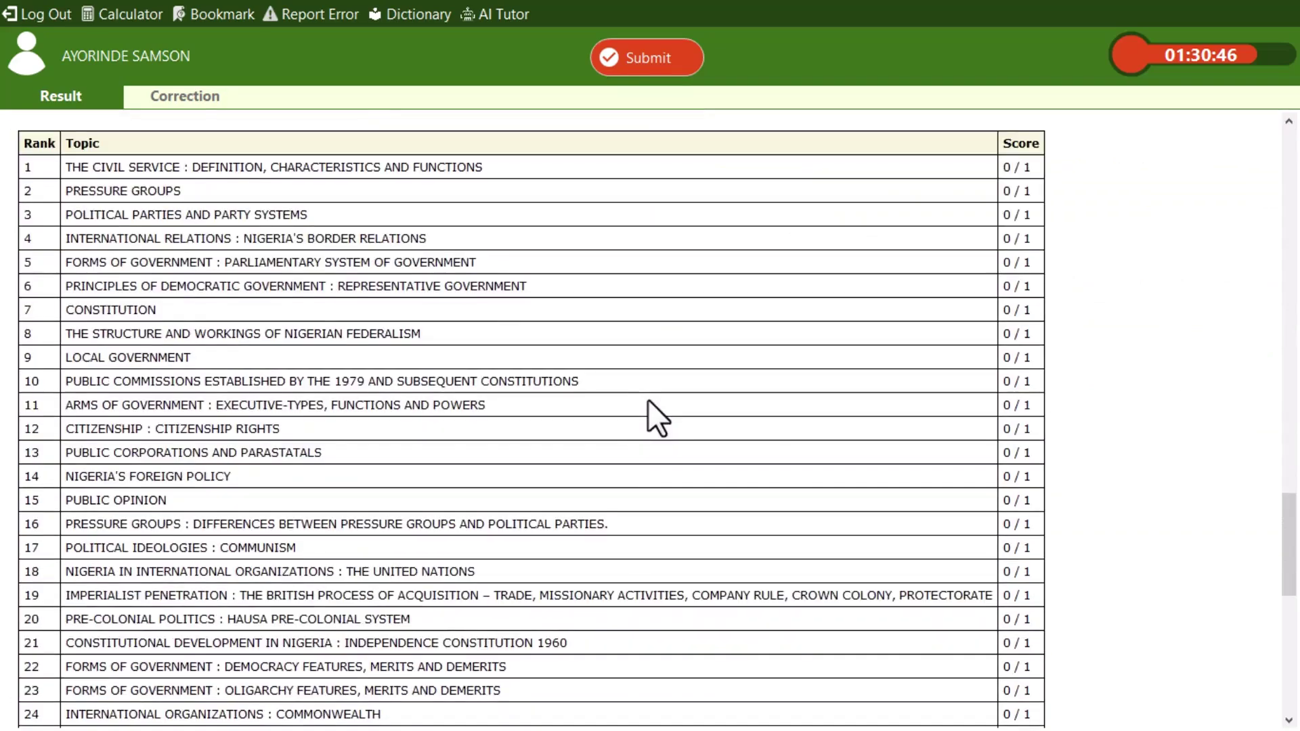
scroll(650, 406, up, 20)
scroll(354, 348, up, 10)
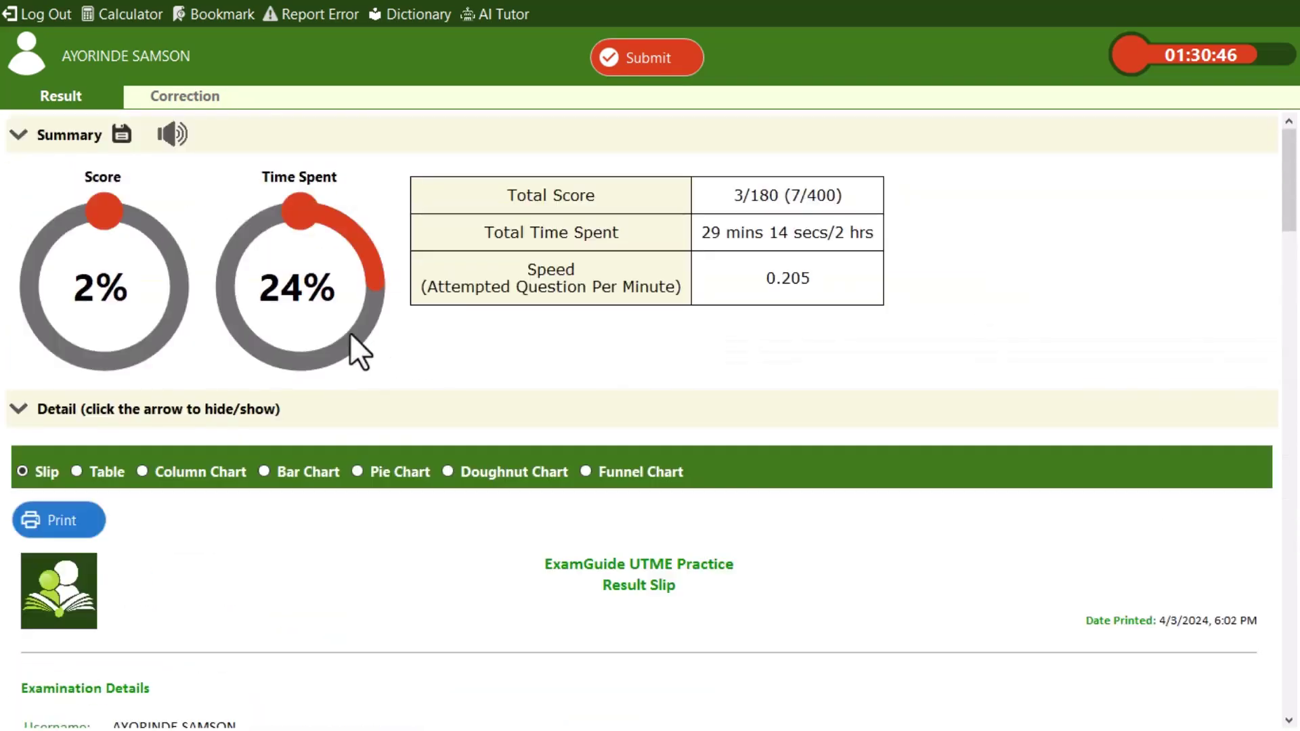
scroll(352, 348, down, 20)
scroll(379, 365, down, 15)
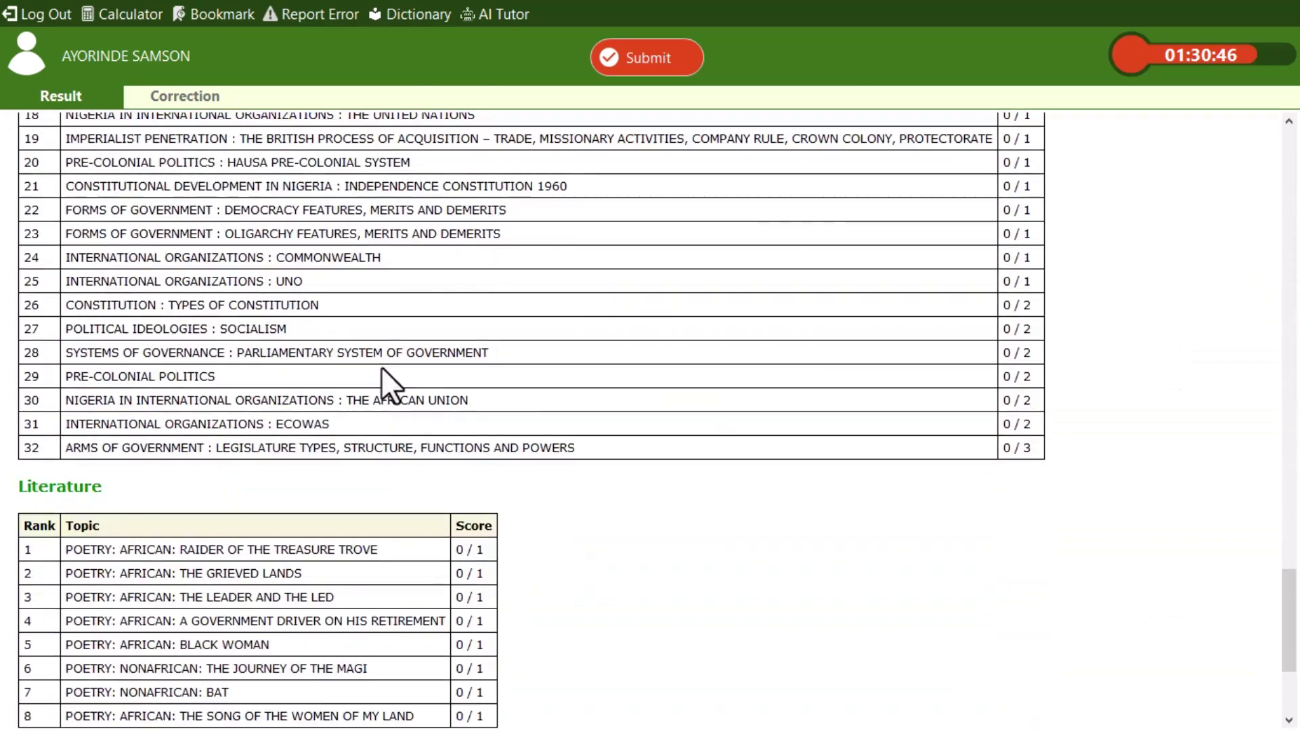
scroll(379, 376, up, 10)
scroll(283, 349, up, 15)
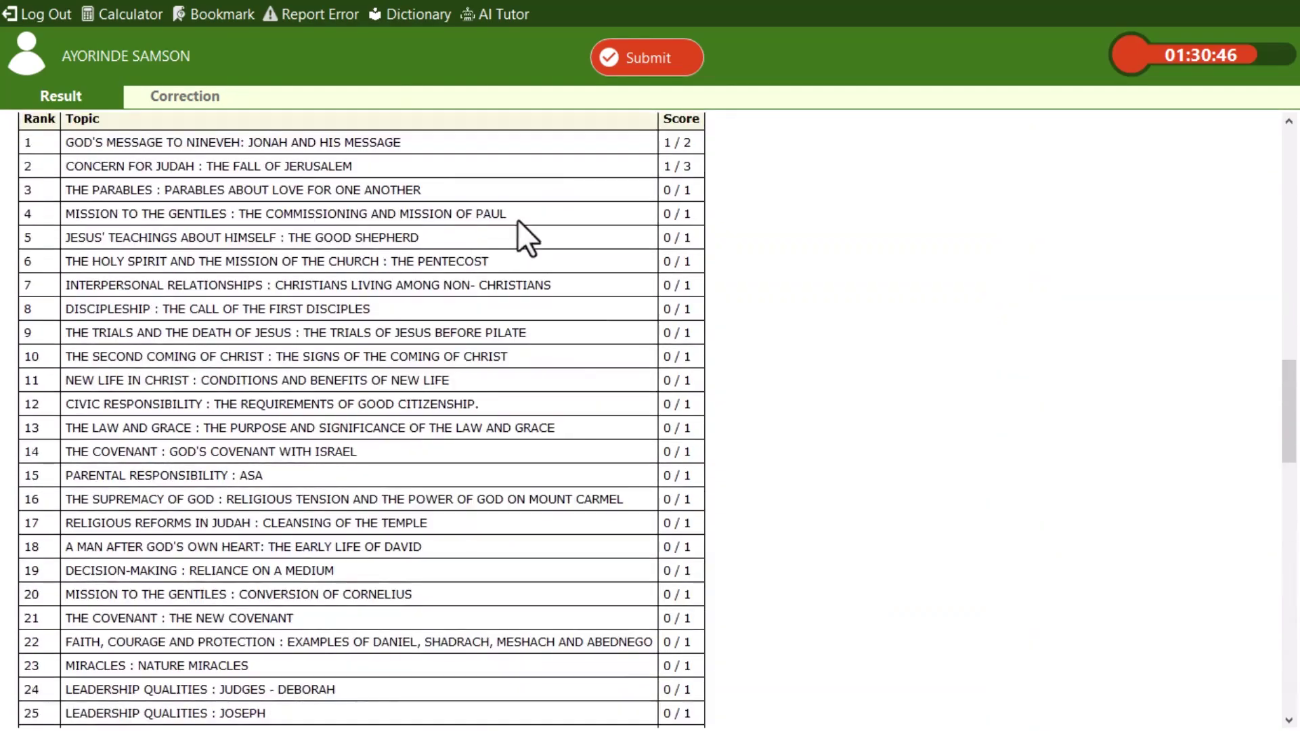
scroll(313, 296, up, 10)
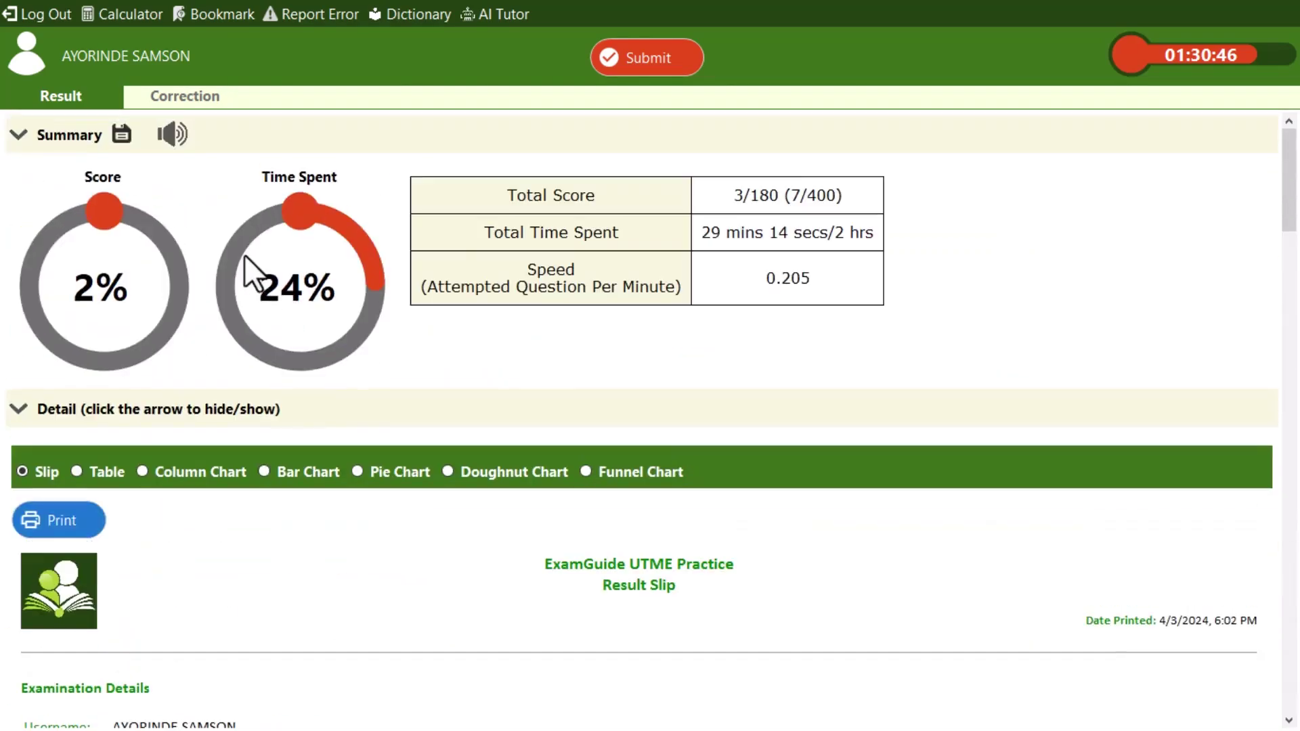